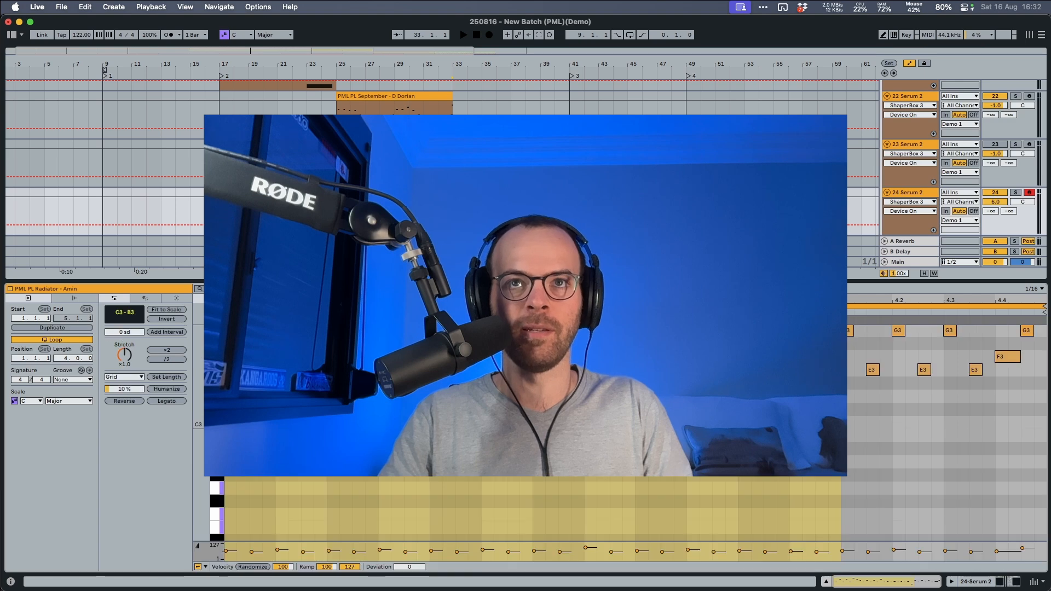
Play the PML PL Radiator clip on track 24 Serum 2 to hear the reference pluck sound.
{"action": "key", "text": "space"}
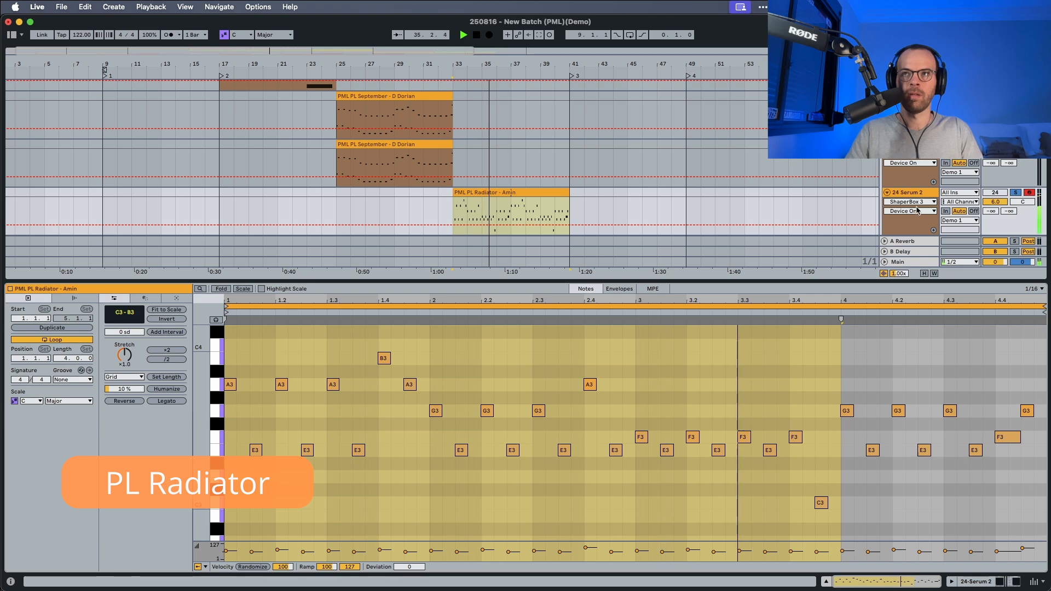
{"action": "left_click", "coordinate": [909, 192]}
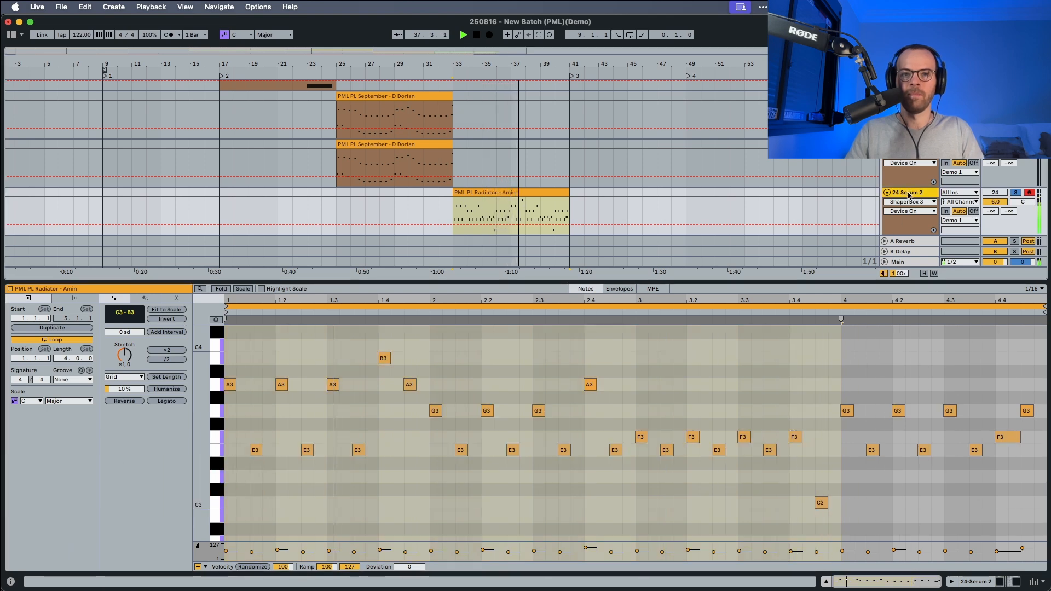
{"action": "key", "text": "space"}
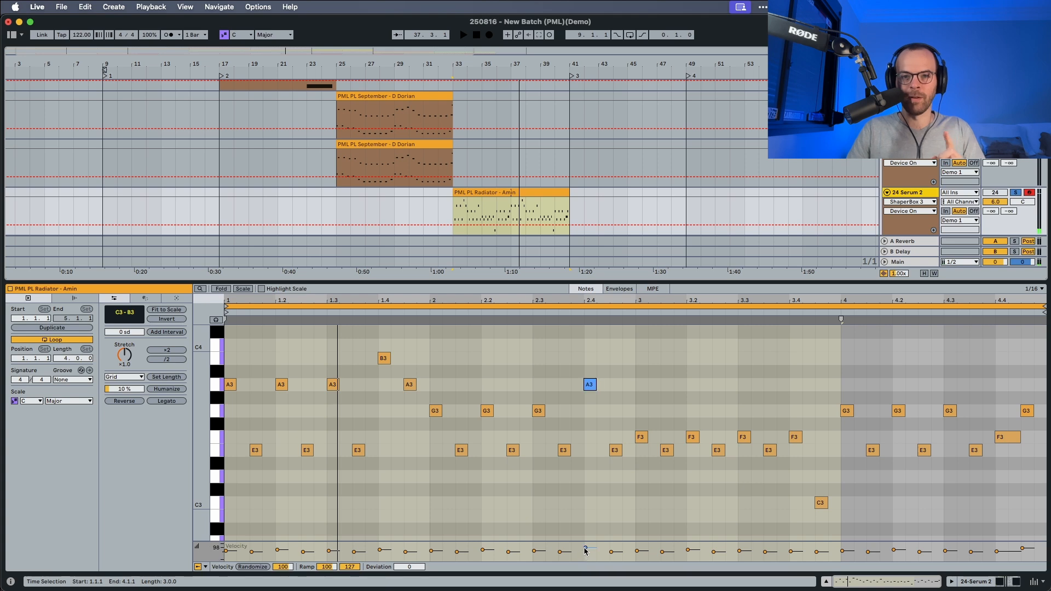
Examine the ShaperBox 3 volume curve on track 24 Serum 2 during playback.
{"action": "left_click", "coordinate": [918, 195]}
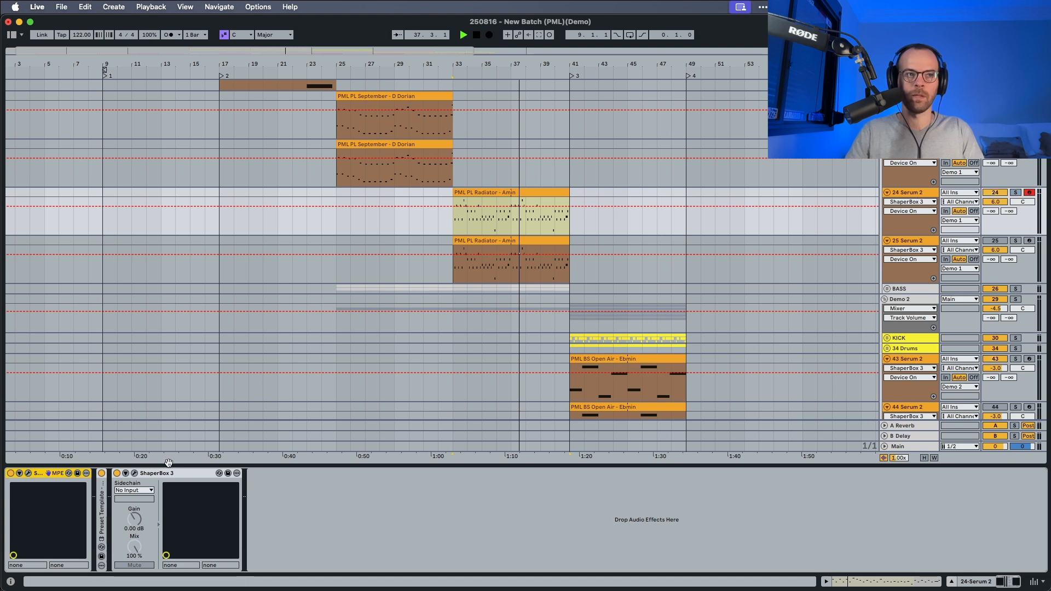
{"action": "key", "text": "space"}
{"action": "left_click", "coordinate": [134, 473]}
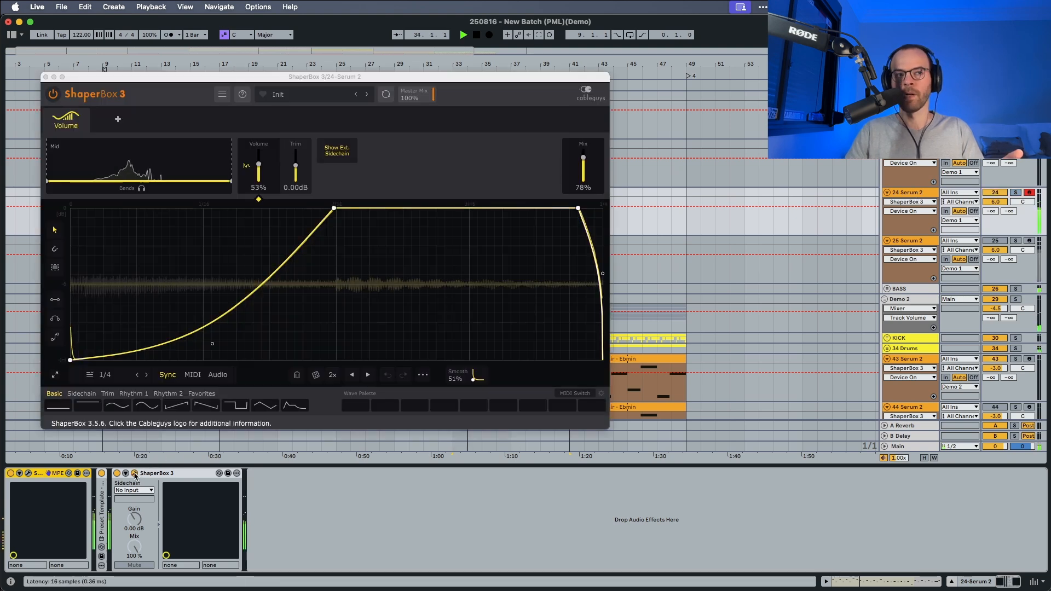
{"action": "left_click", "coordinate": [134, 473]}
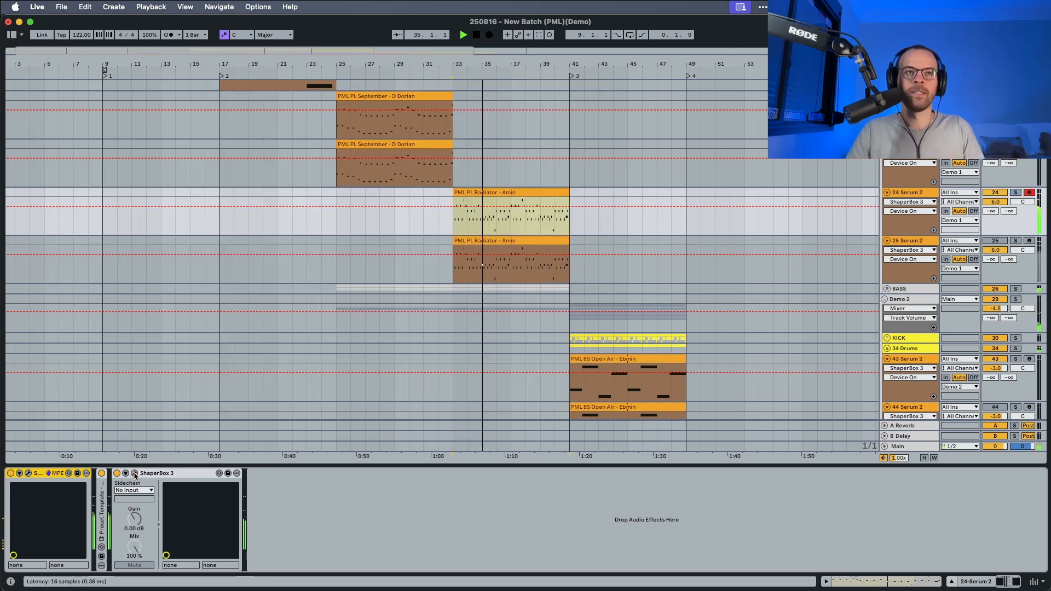
Activate and solo track 25 Serum 2, and open its Serum 2 synth.
{"action": "left_click", "coordinate": [918, 241]}
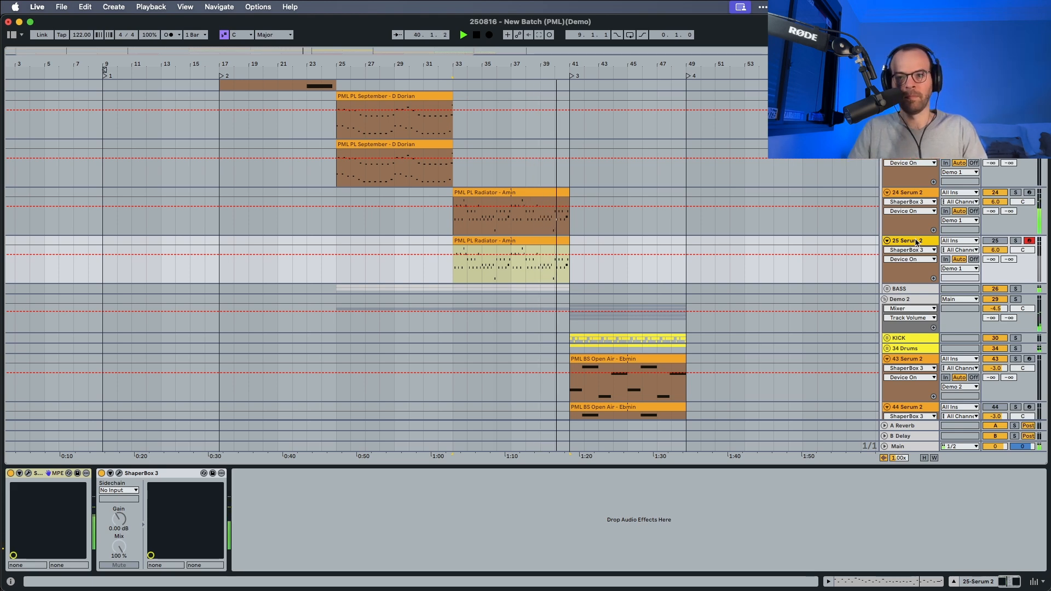
{"action": "key", "text": "space"}
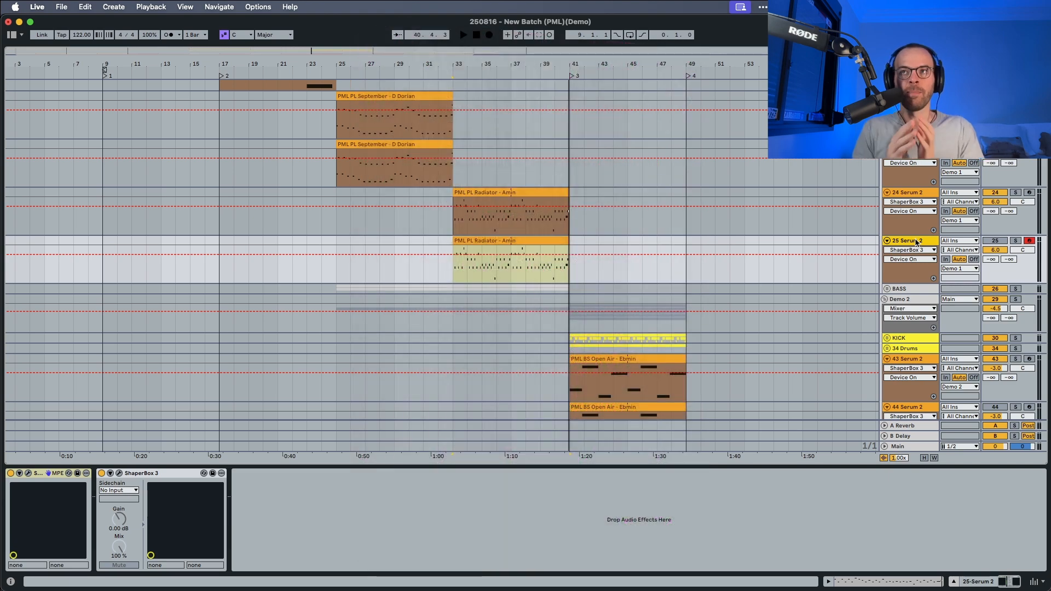
{"action": "key", "text": "1"}
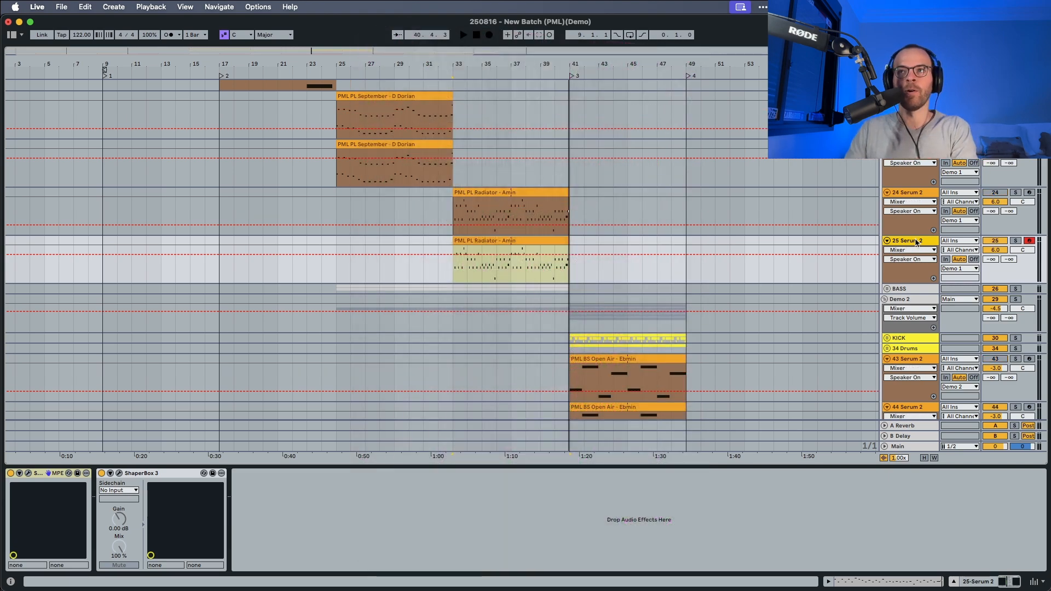
{"action": "left_click", "coordinate": [1016, 242]}
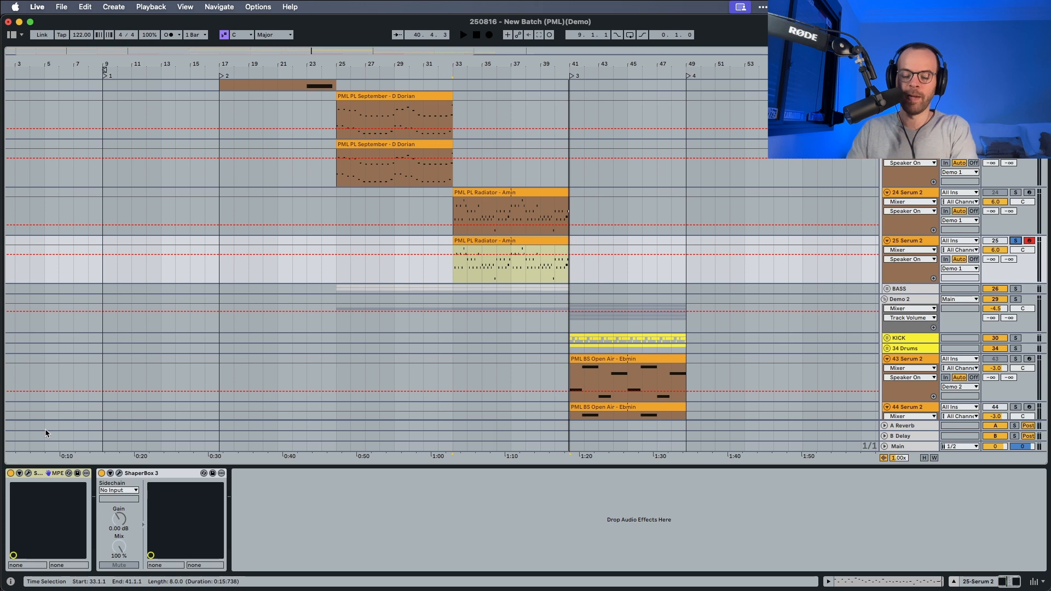
{"action": "key", "text": "2"}
{"action": "left_click", "coordinate": [29, 474]}
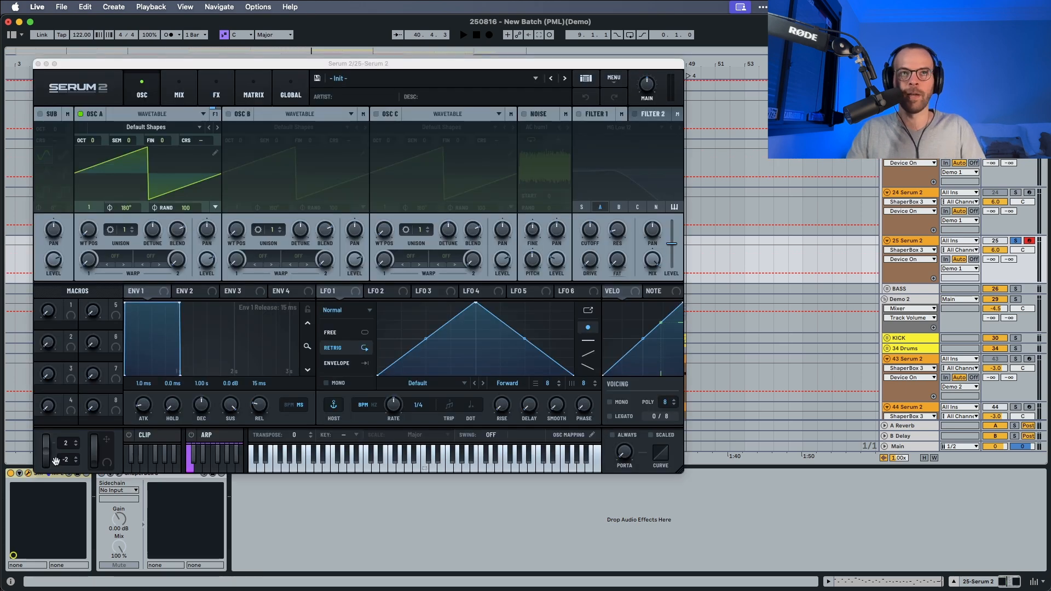
Load the Analog wavetable DS Saw and Tri into oscillator A and audition it.
{"action": "key", "text": "space"}
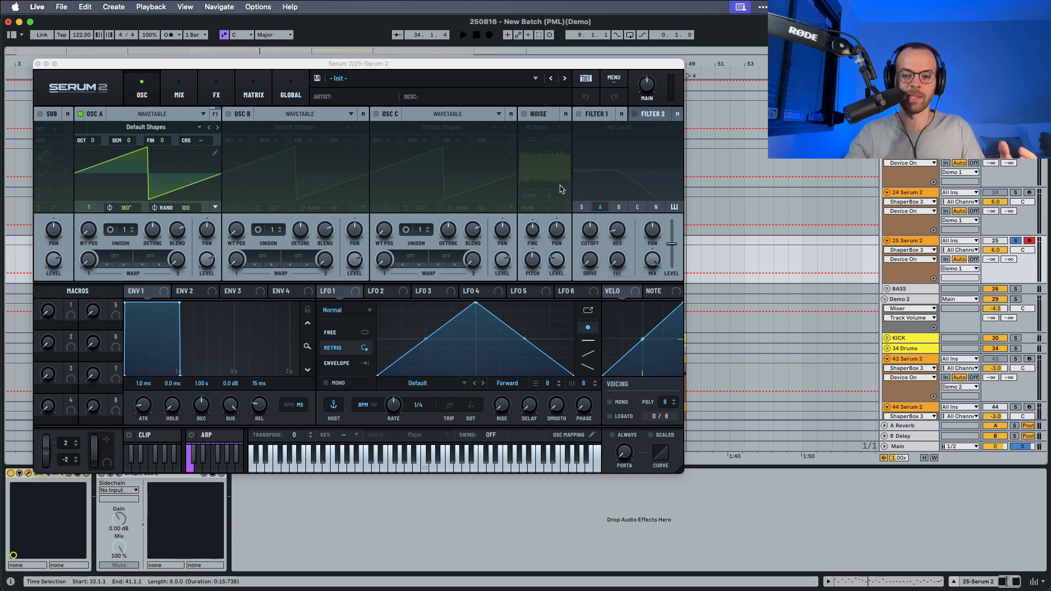
{"action": "left_click", "coordinate": [146, 129]}
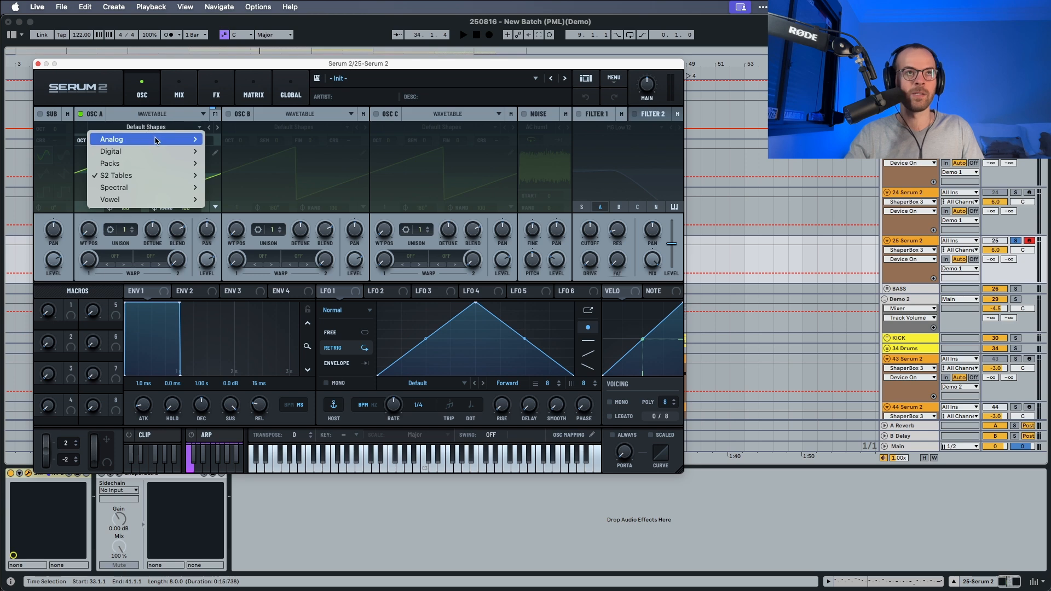
{"action": "mouse_move", "coordinate": [130, 142]}
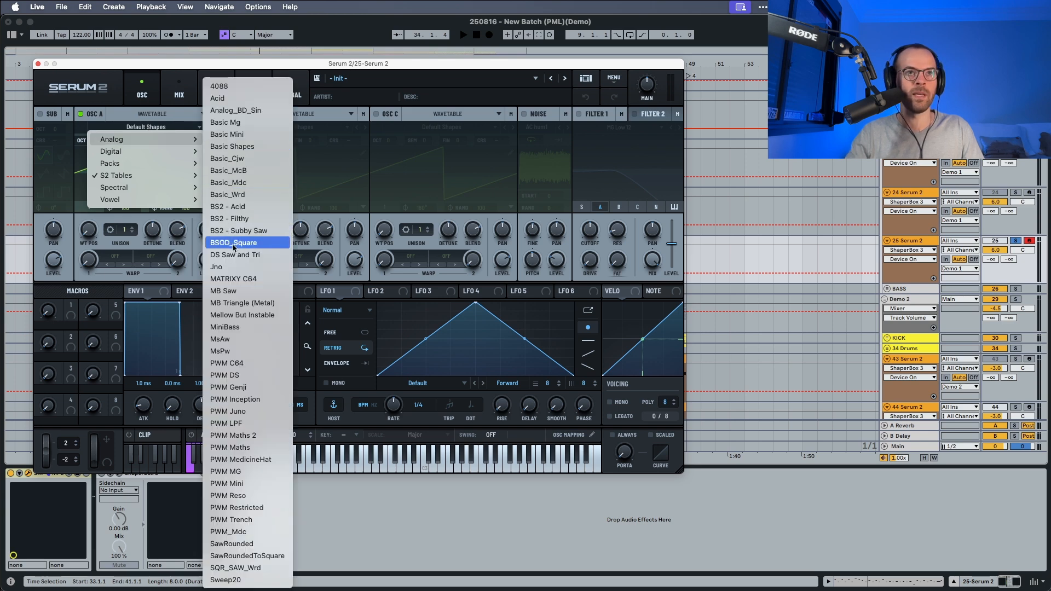
{"action": "left_click", "coordinate": [241, 255]}
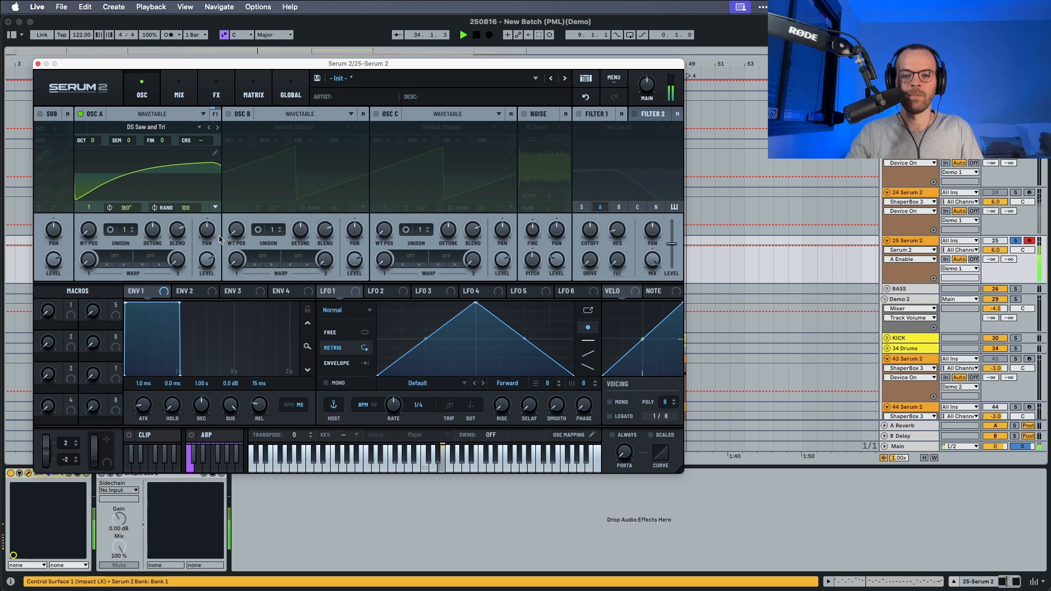
{"action": "key", "text": "space"}
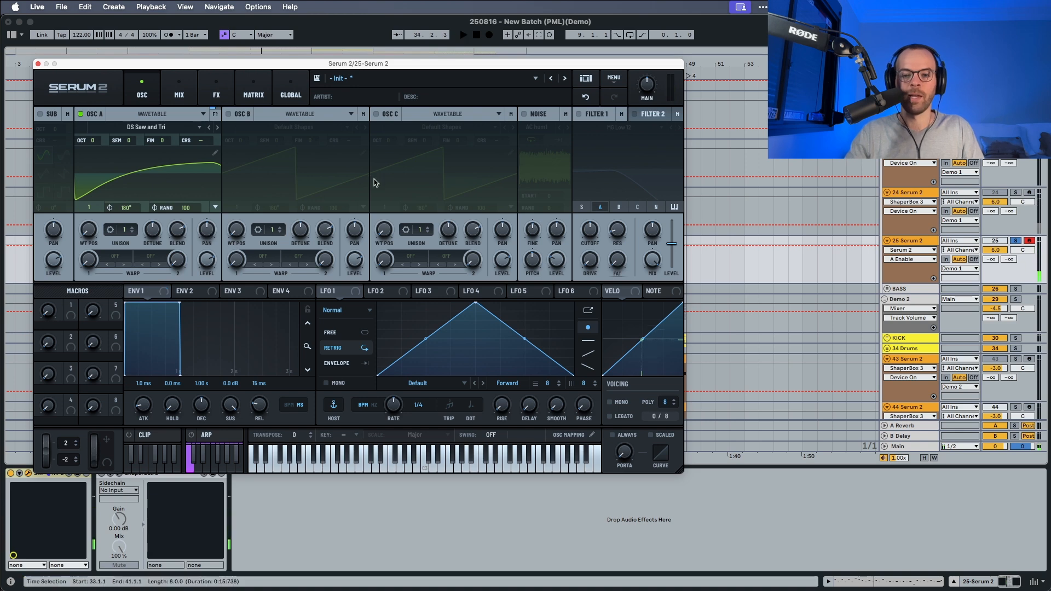
Enable the noise oscillator and choose the White noise color.
{"action": "left_click", "coordinate": [525, 115]}
{"action": "left_click", "coordinate": [537, 126]}
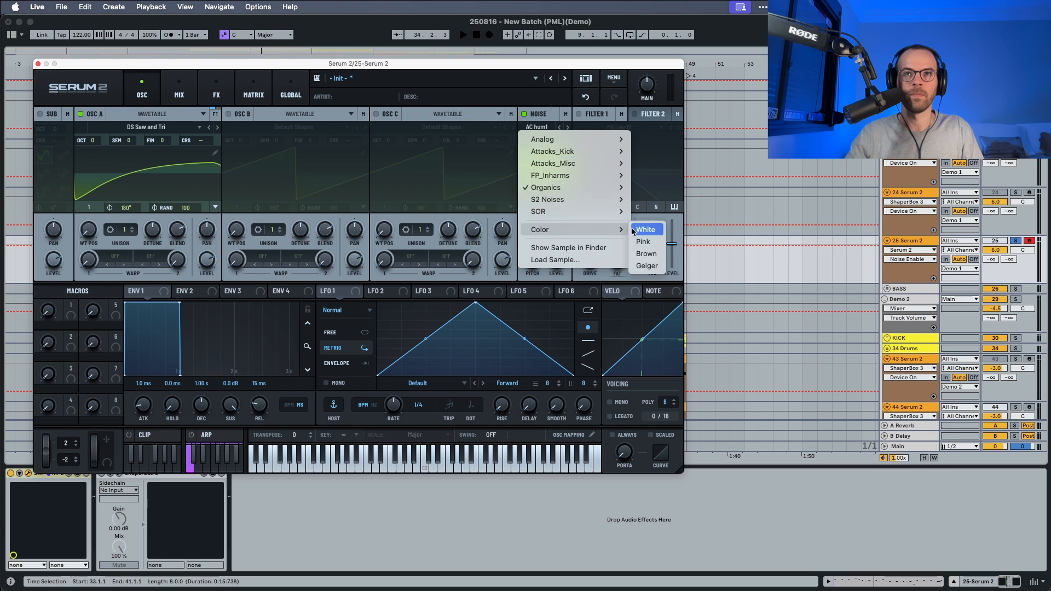
{"action": "left_click", "coordinate": [644, 230]}
{"action": "key", "text": "space"}
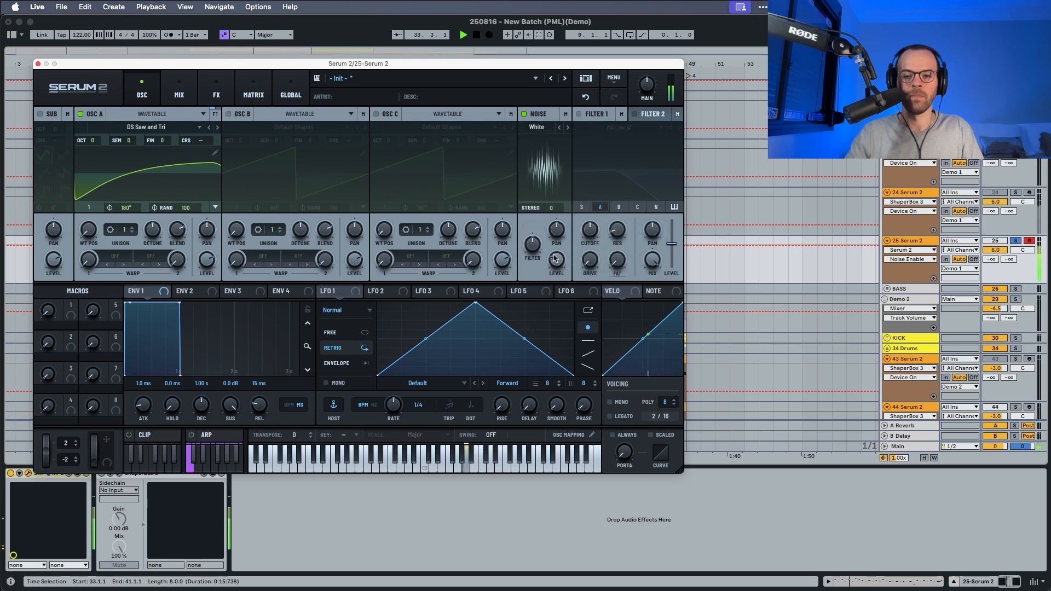
Adjust the noise oscillator's level and set its stereo amount to 20 while auditioning the patch.
{"action": "left_click_drag", "start_coordinate": [554, 259], "coordinate": [550, 182]}
{"action": "key", "text": "space"}
{"action": "key", "text": "space"}
{"action": "key", "text": "space"}
{"action": "key", "text": "space"}
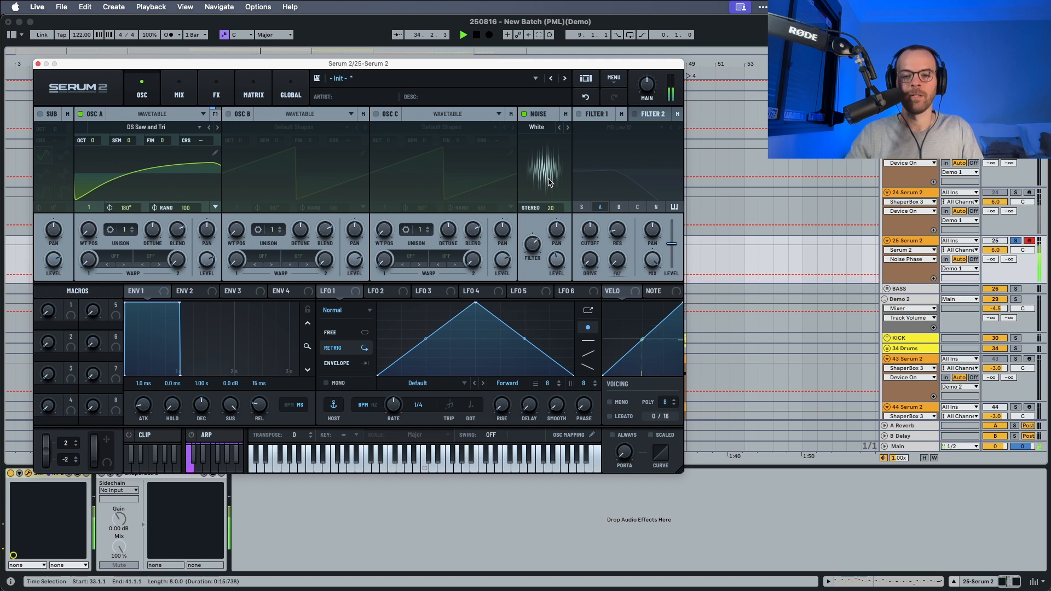
{"action": "key", "text": "space"}
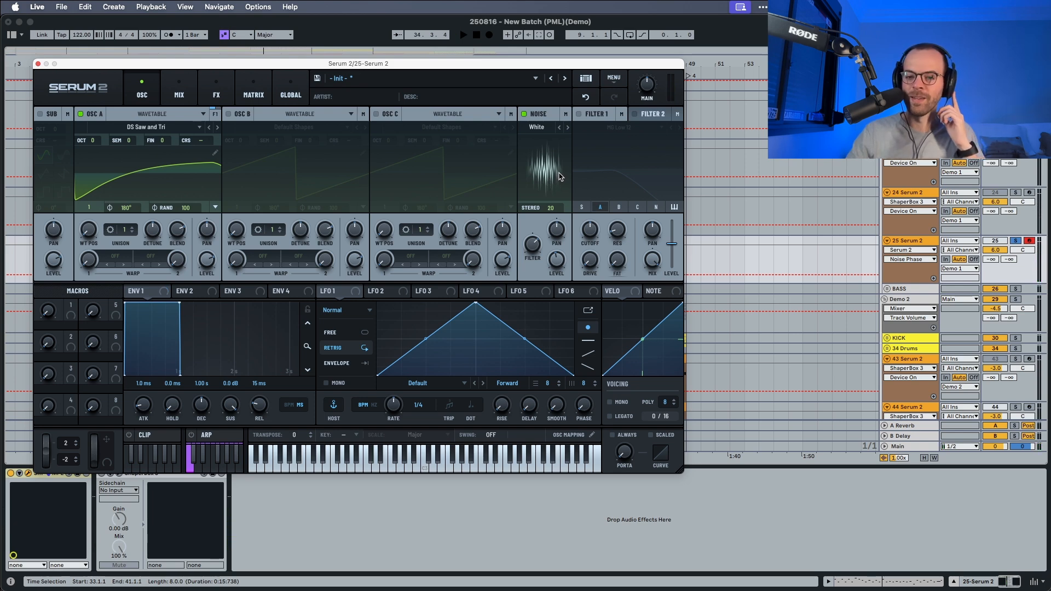
Enable Filter 1 with the Misc type German LP and route the noise oscillator through it.
{"action": "left_click", "coordinate": [583, 115]}
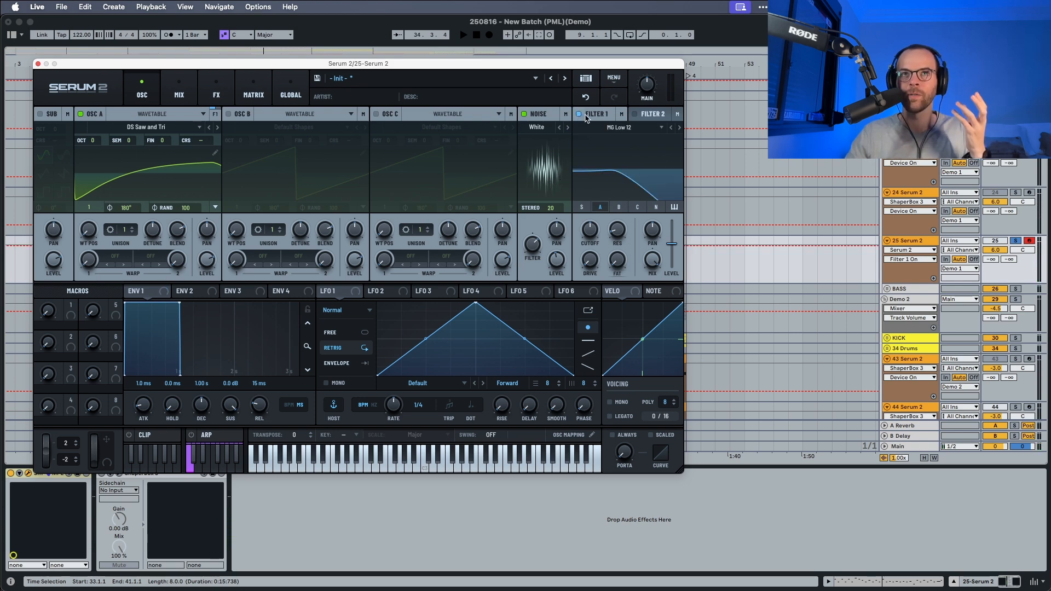
{"action": "left_click", "coordinate": [618, 127]}
{"action": "mouse_move", "coordinate": [602, 175]}
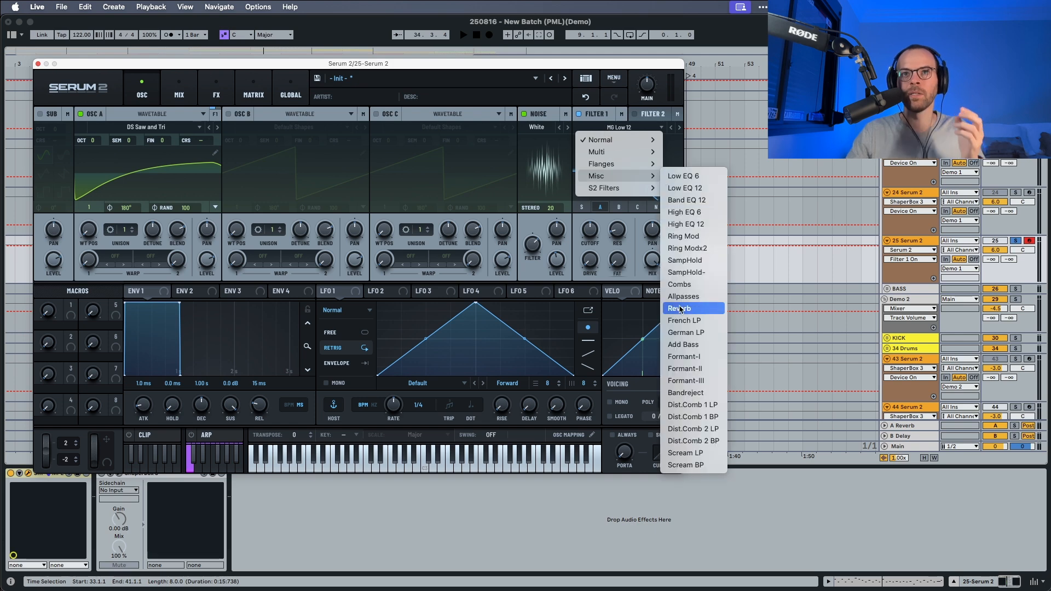
{"action": "left_click", "coordinate": [684, 332]}
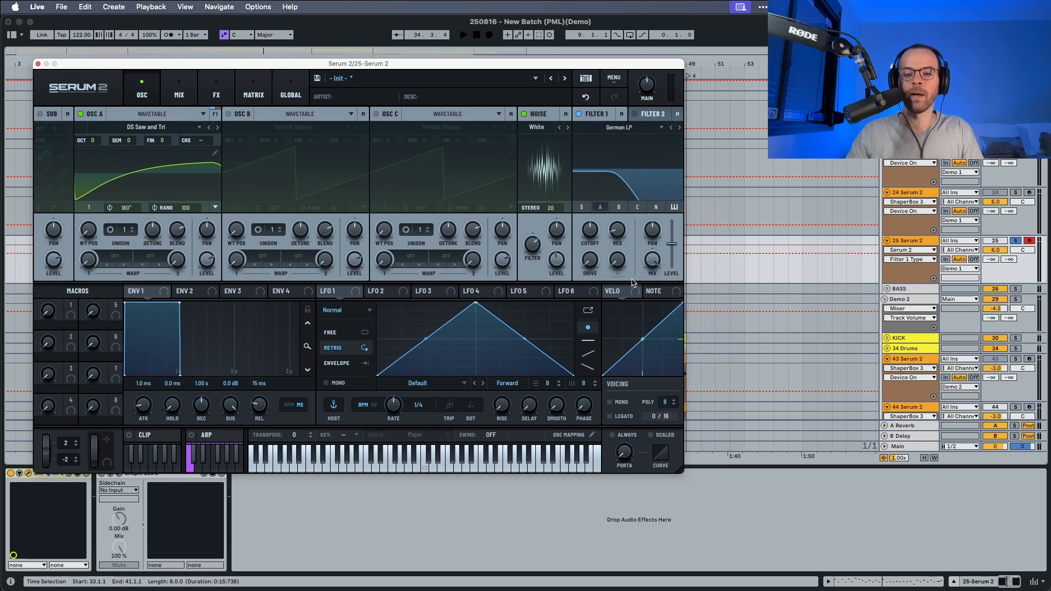
{"action": "left_click", "coordinate": [655, 206]}
Lower Filter 1's cutoff, raise its drive slightly and reduce its resonance.
{"action": "left_click_drag", "start_coordinate": [591, 236], "coordinate": [587, 248]}
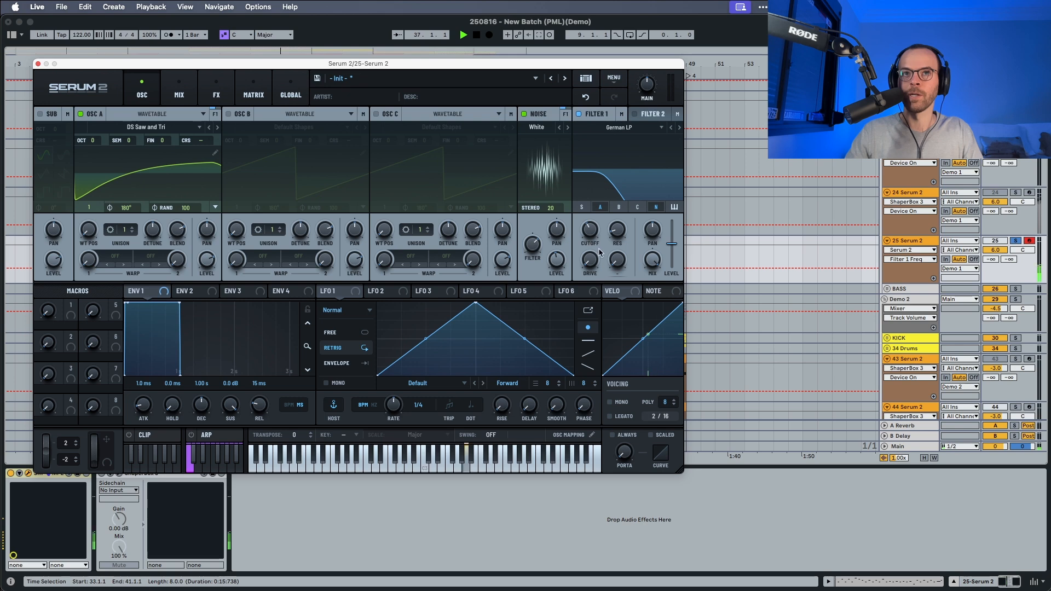
{"action": "left_click_drag", "start_coordinate": [594, 260], "coordinate": [595, 246]}
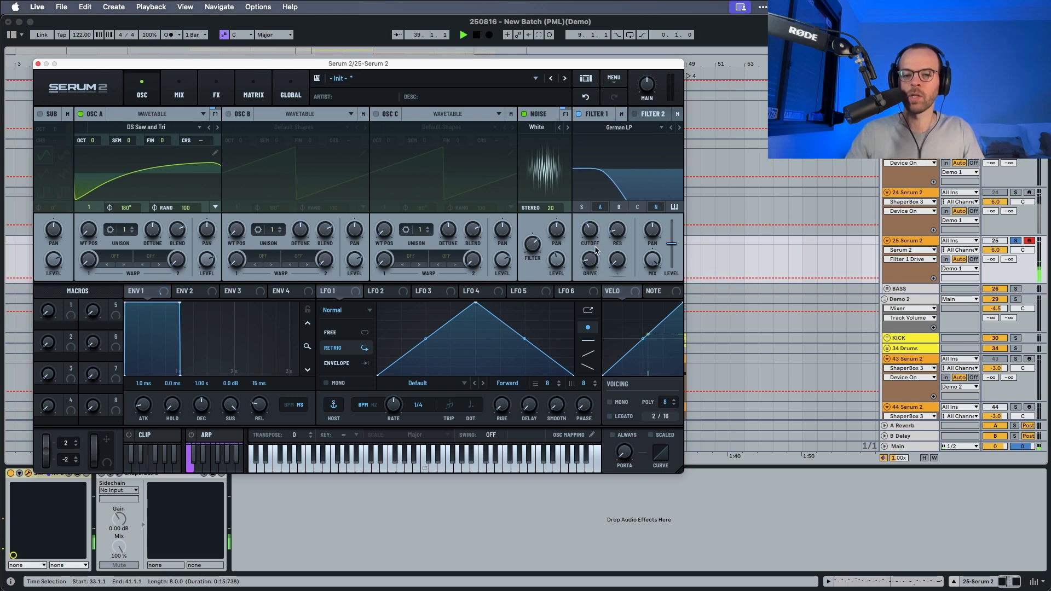
{"action": "left_click_drag", "start_coordinate": [612, 237], "coordinate": [613, 283]}
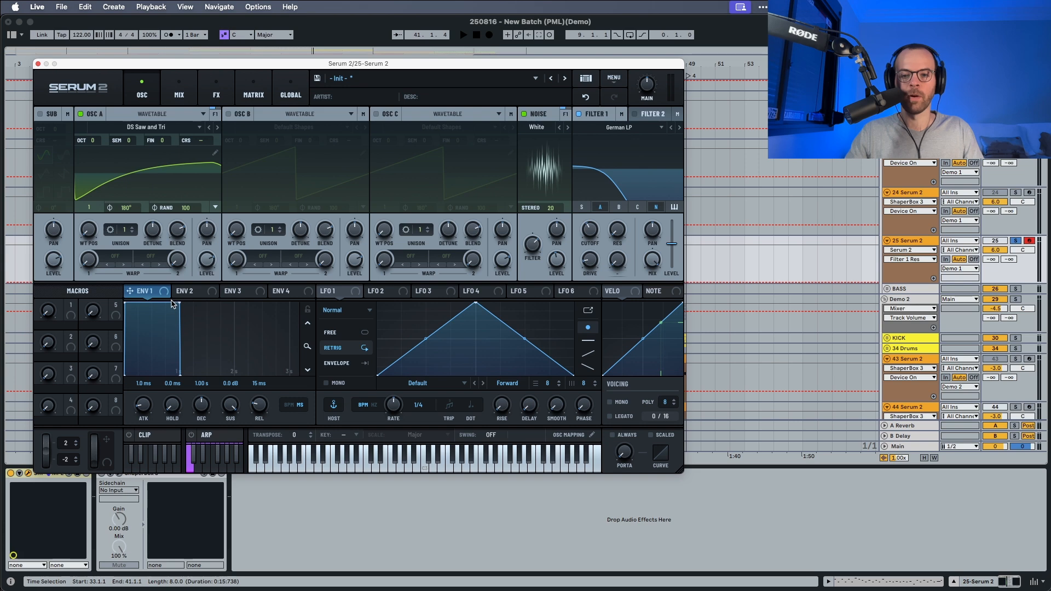
Set Envelope 1's attack to 5.2 ms and its release to about 1.35 s.
{"action": "key", "text": "space"}
{"action": "left_click_drag", "start_coordinate": [144, 400], "coordinate": [262, 380]}
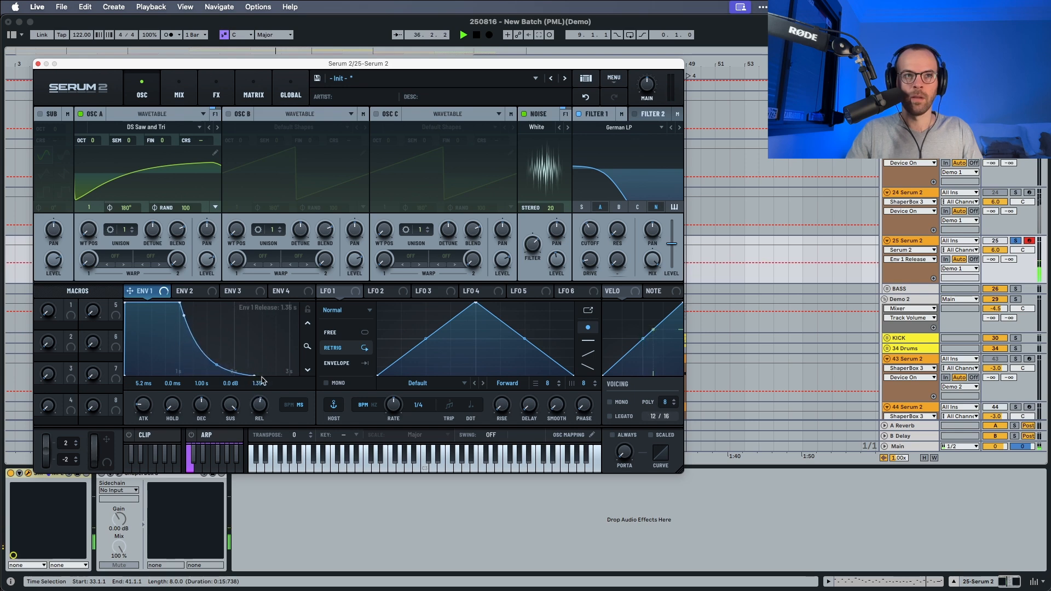
Assign Envelope 2 to Filter 1's cutoff and adjust the modulation amount.
{"action": "left_click", "coordinate": [186, 291]}
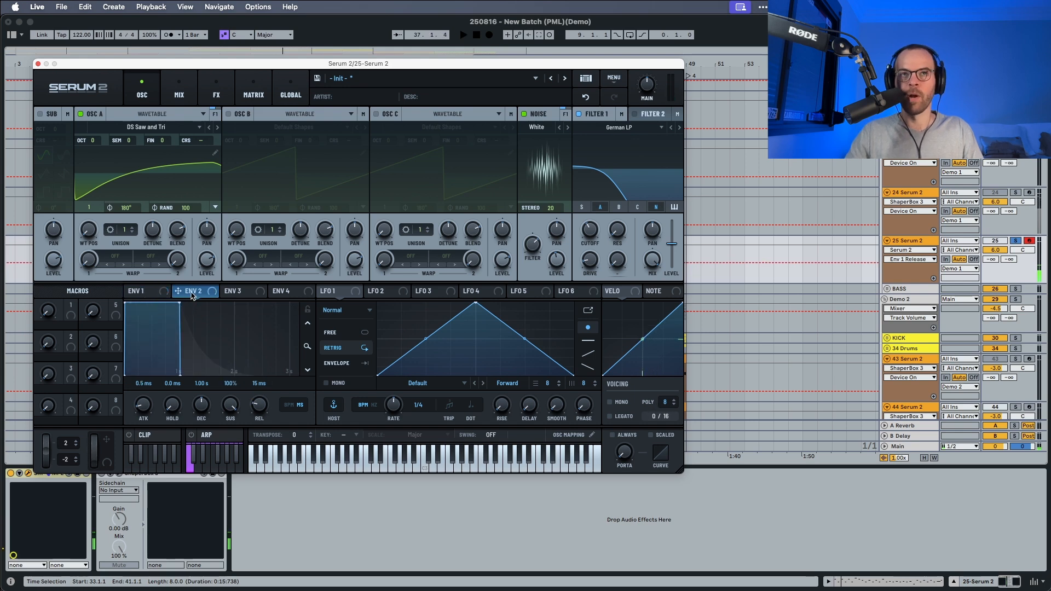
{"action": "left_click_drag", "start_coordinate": [178, 291], "coordinate": [585, 206]}
{"action": "key", "text": "space"}
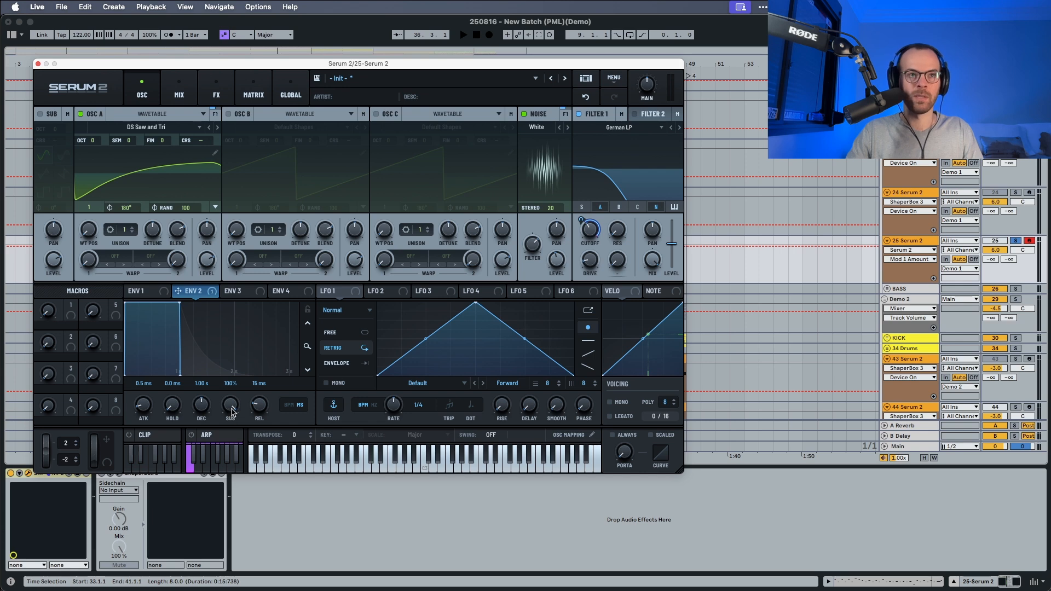
Set Envelope 2's sustain to 5% and audition the filter movement.
{"action": "left_click_drag", "start_coordinate": [231, 412], "coordinate": [226, 504]}
{"action": "key", "text": "space"}
Set Envelope 2's release to about 1.48 s and its attack to 3.8 ms during playback.
{"action": "key", "text": "space"}
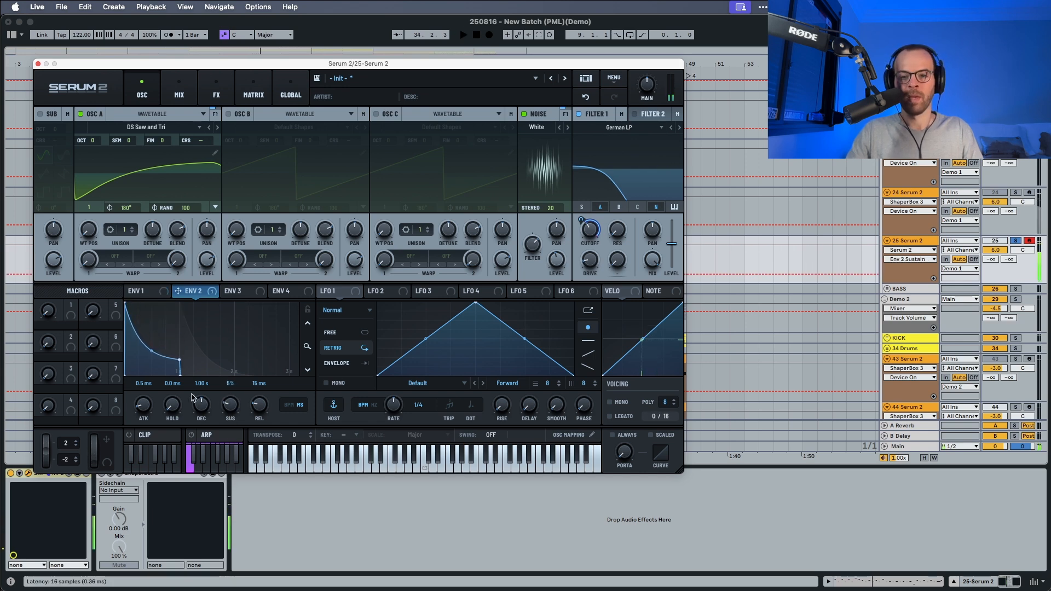
{"action": "key", "text": "space"}
{"action": "left_click_drag", "start_coordinate": [259, 405], "coordinate": [263, 370]}
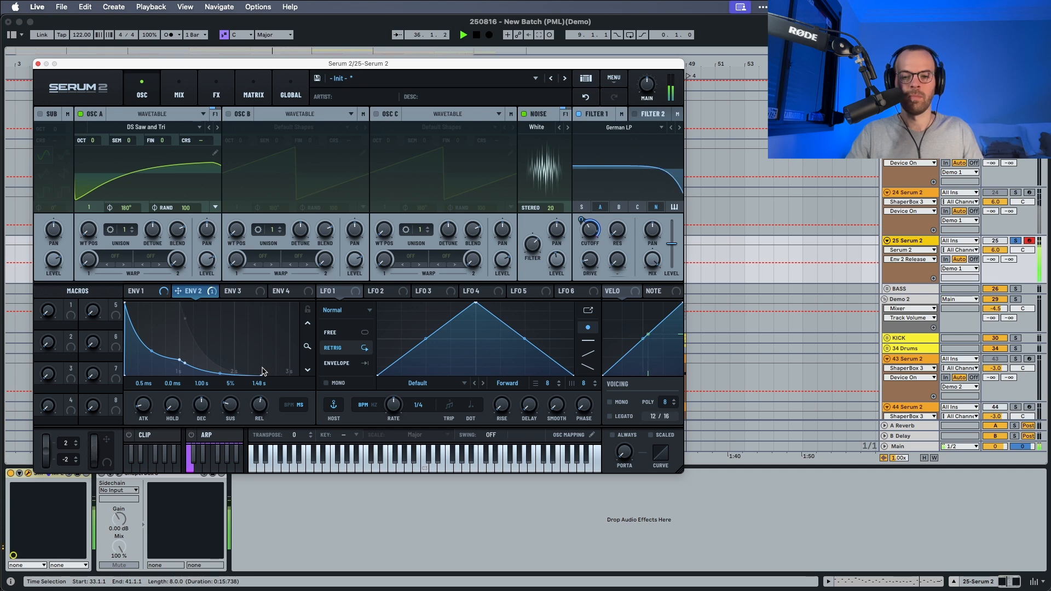
{"action": "key", "text": "space"}
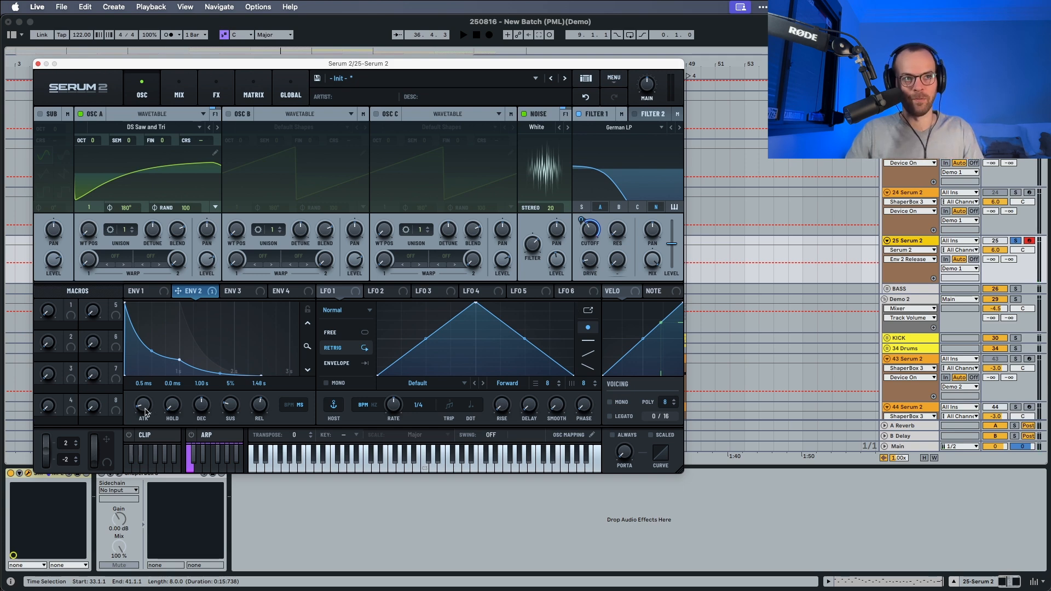
{"action": "key", "text": "space"}
{"action": "left_click_drag", "start_coordinate": [146, 411], "coordinate": [146, 405]}
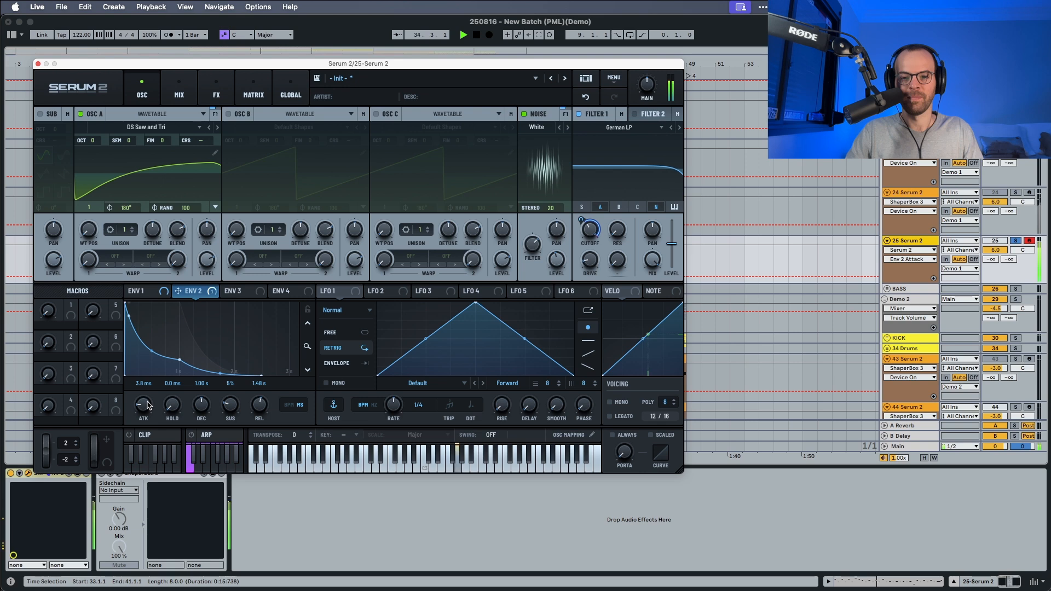
{"action": "key", "text": "space"}
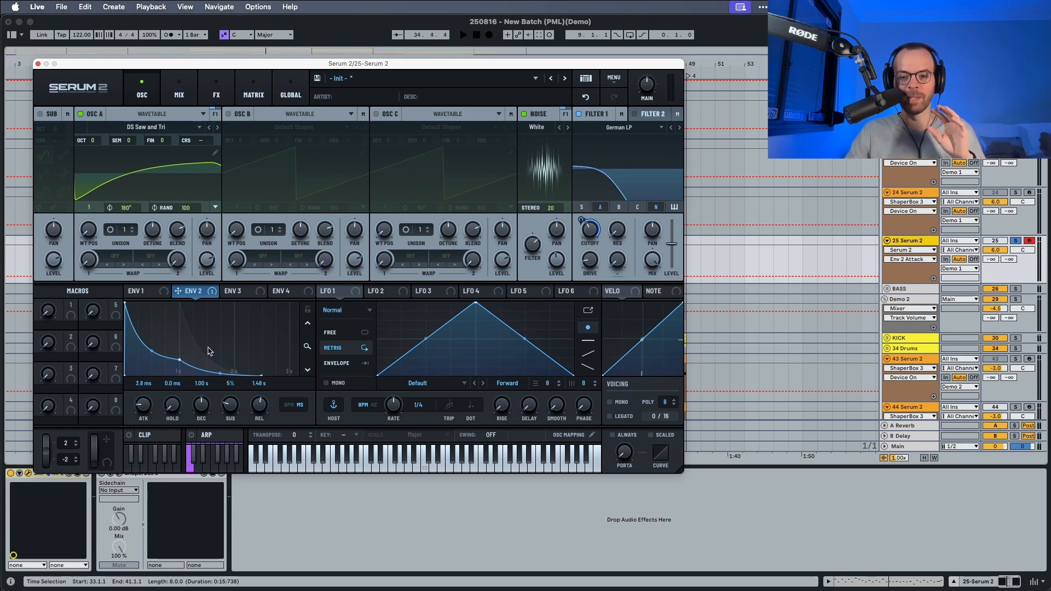
Add velocity as the aux source for the Env 2 to Filter 1 Freq modulation in the matrix.
{"action": "left_click", "coordinate": [254, 90]}
{"action": "left_click_drag", "start_coordinate": [605, 296], "coordinate": [420, 131]}
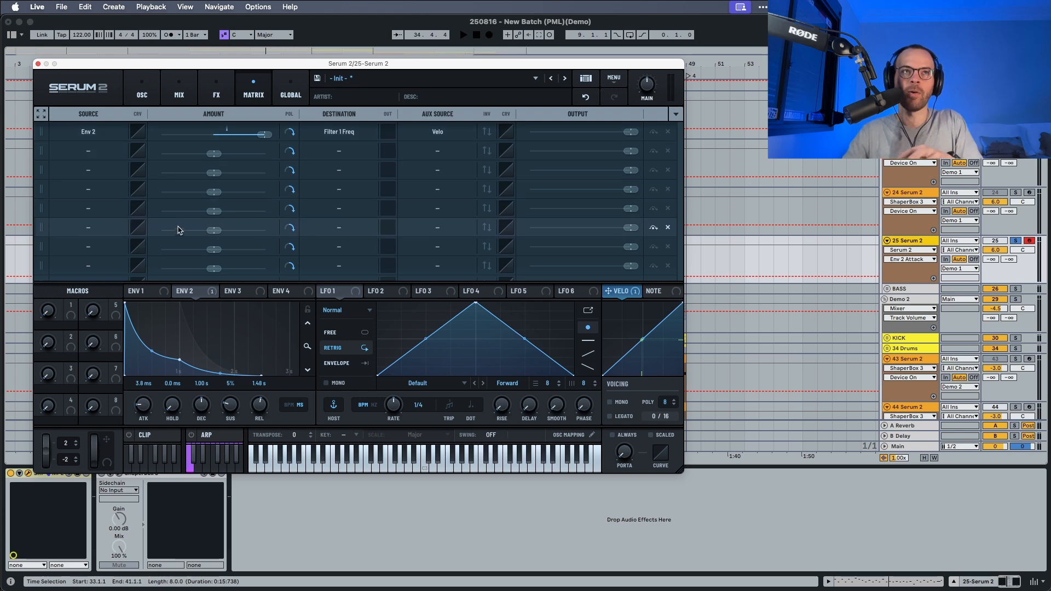
Bend the velocity curve downward at its midpoint into a concave shape while auditioning the pluck with the oscillators in view.
{"action": "left_click", "coordinate": [142, 90]}
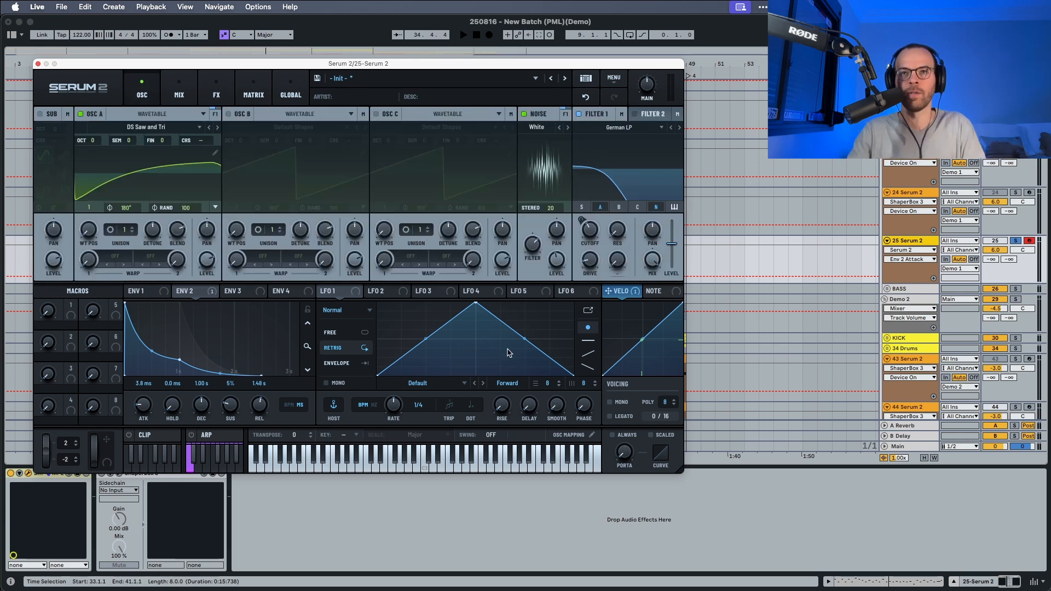
{"action": "key", "text": "space"}
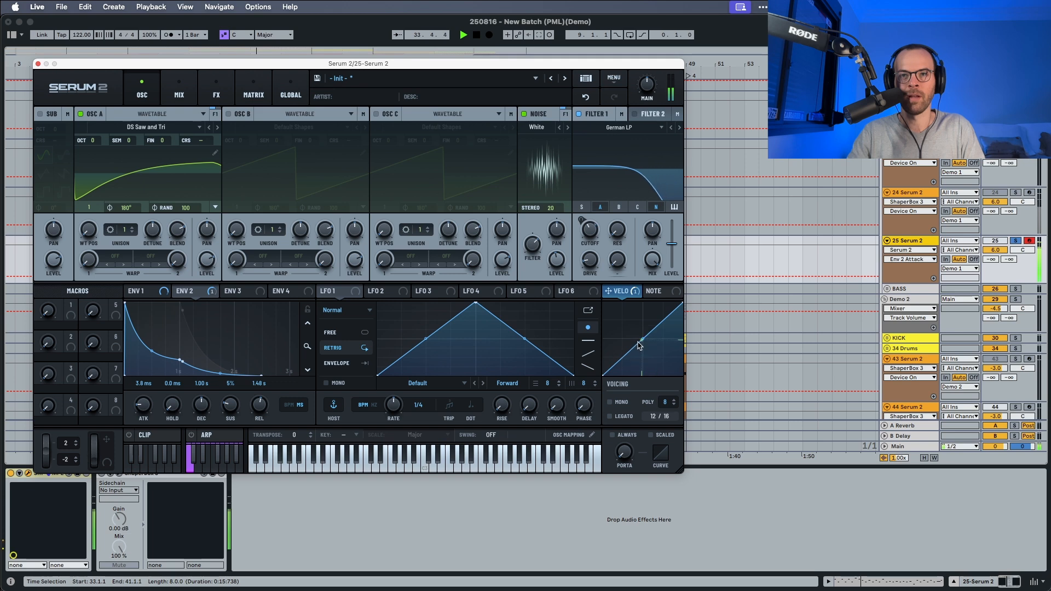
{"action": "mouse_move", "coordinate": [641, 342]}
{"action": "left_mouse_down"}
{"action": "mouse_move", "coordinate": [640, 333]}
{"action": "mouse_move", "coordinate": [642, 347]}
{"action": "left_mouse_up"}
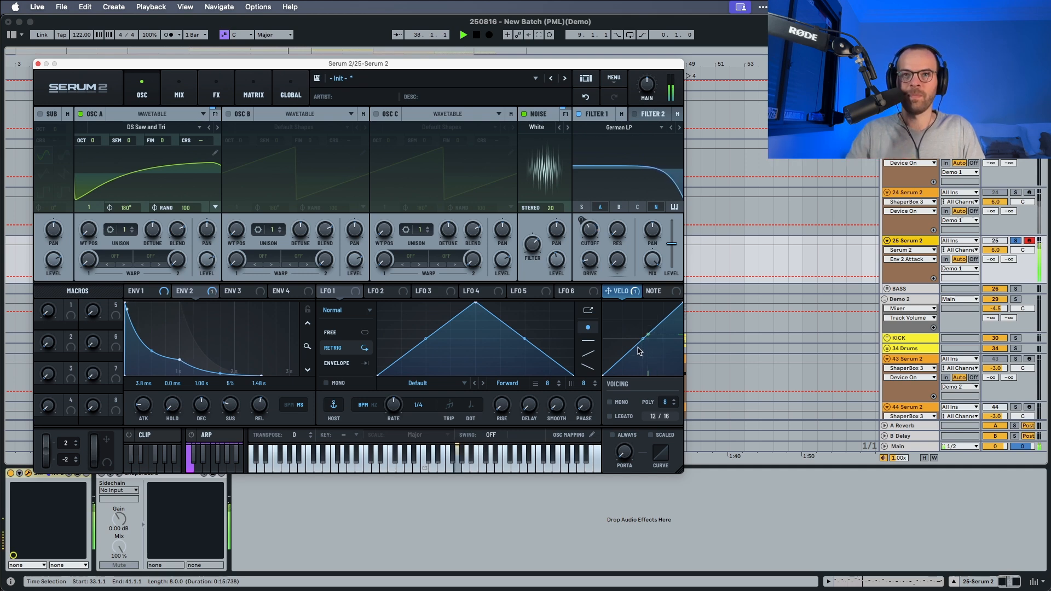
{"action": "left_click_drag", "start_coordinate": [639, 351], "coordinate": [642, 349]}
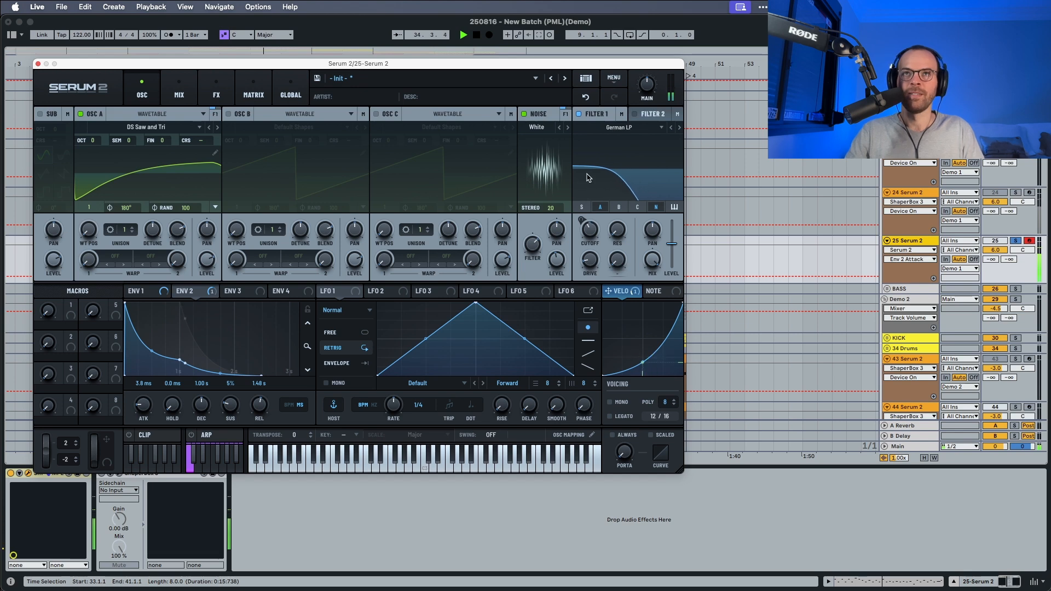
{"action": "key", "text": "space"}
Send Filter 1 to Bus 1 at 67% and add a Delay to the Bus 1 effects chain.
{"action": "left_click_drag", "start_coordinate": [584, 153], "coordinate": [597, 86]}
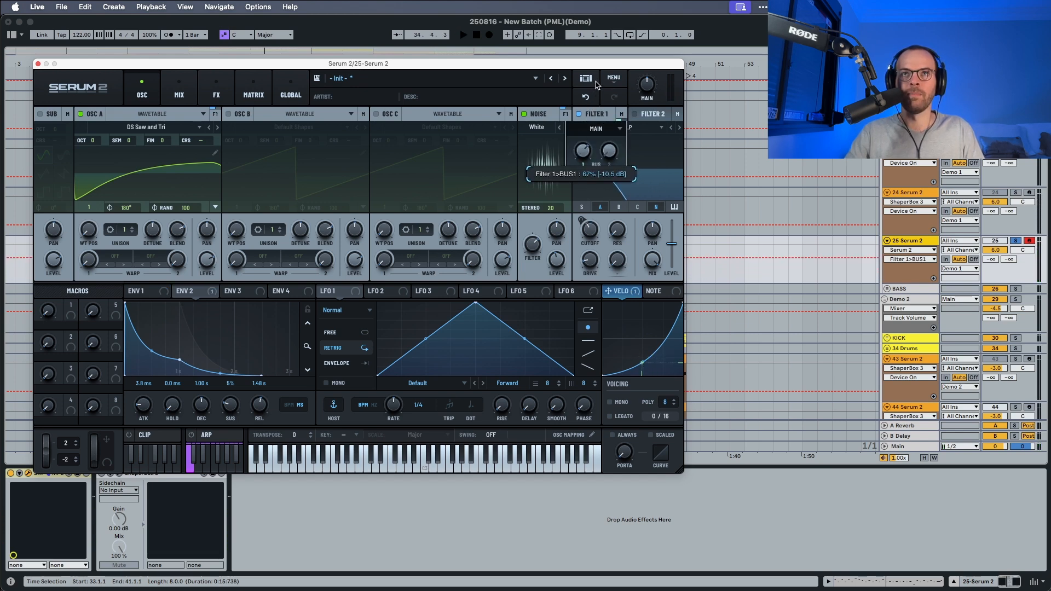
{"action": "key", "text": "space"}
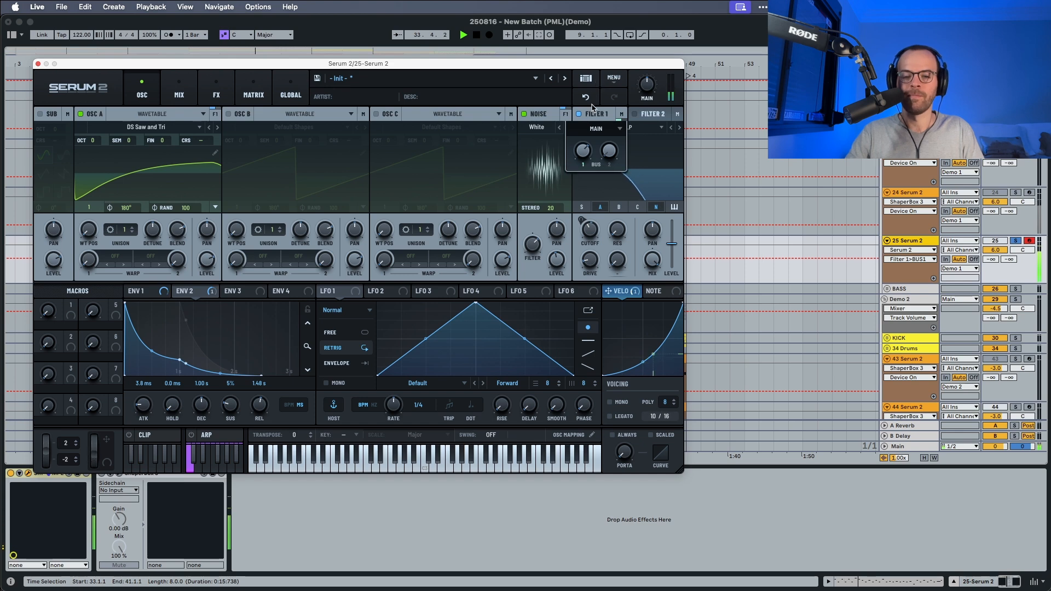
{"action": "left_click", "coordinate": [217, 95]}
{"action": "left_click", "coordinate": [104, 113]}
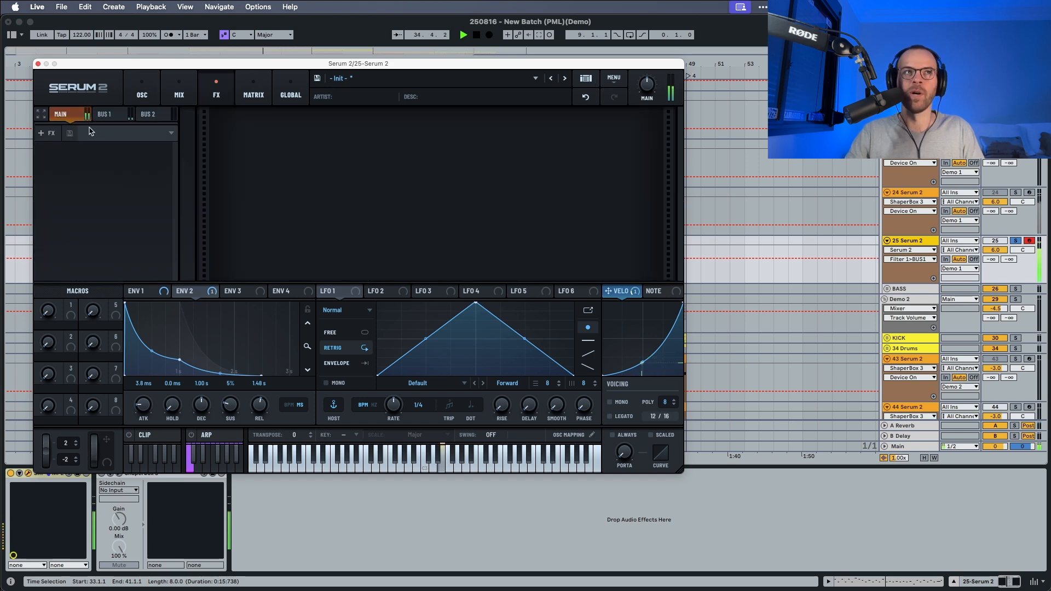
{"action": "left_click", "coordinate": [44, 133]}
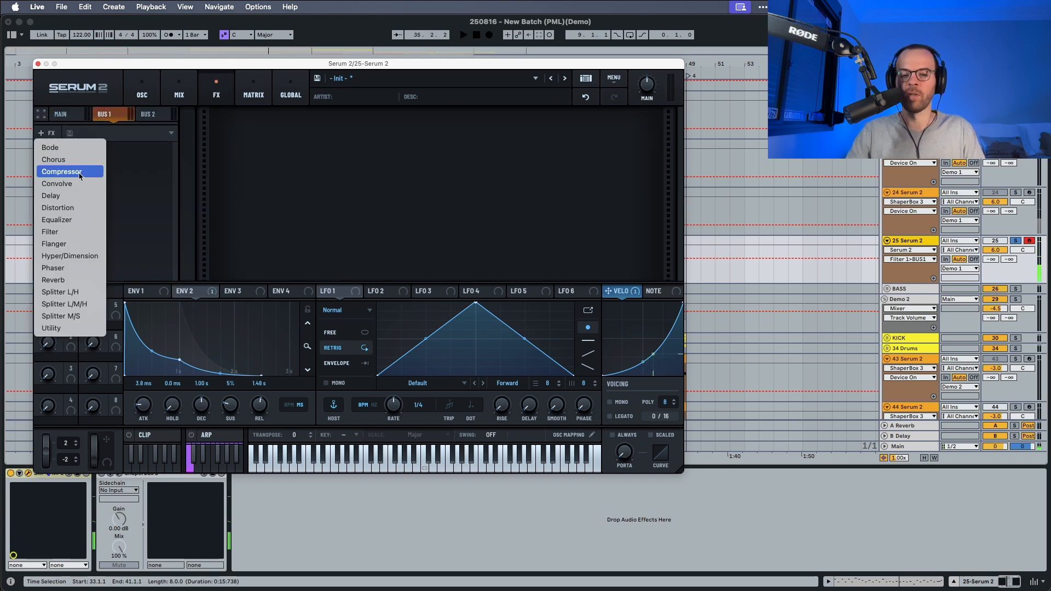
{"action": "left_click", "coordinate": [61, 200]}
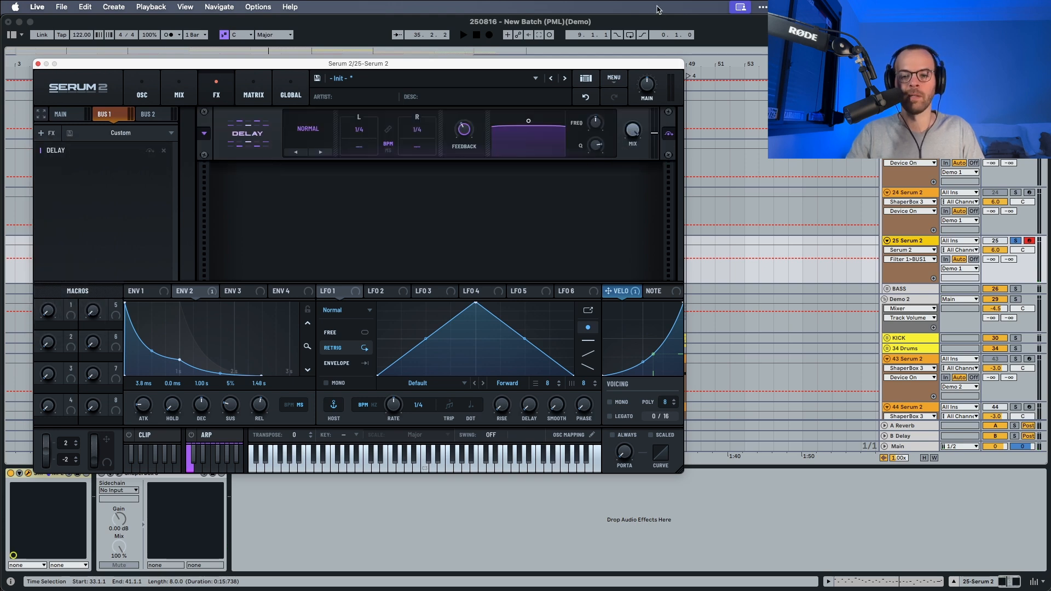
Adjust the delay filter's Q and raise its frequency while the pattern plays.
{"action": "key", "text": "space"}
{"action": "left_click_drag", "start_coordinate": [585, 141], "coordinate": [600, 133]}
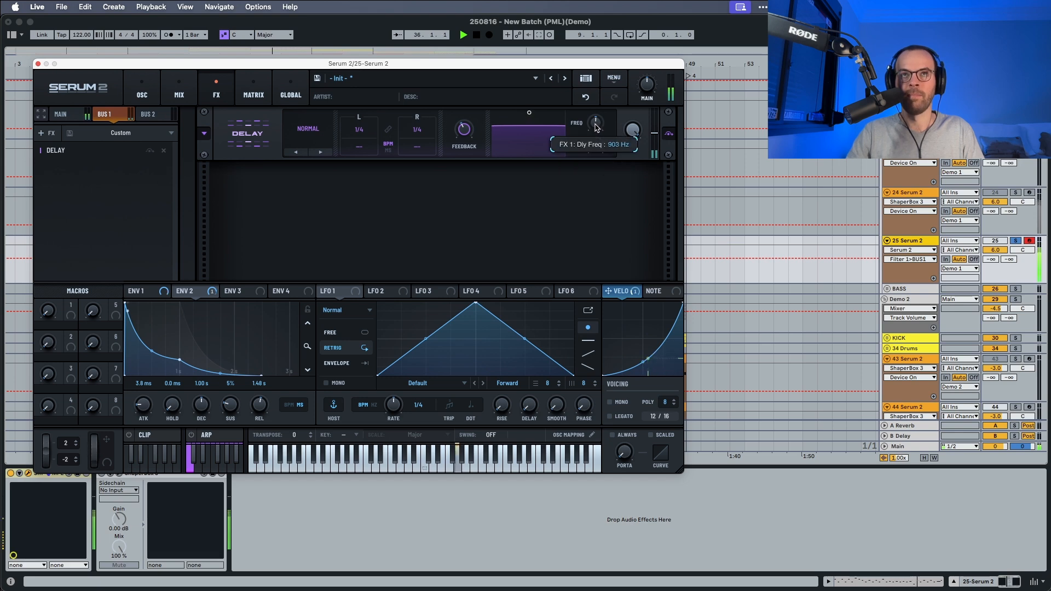
{"action": "left_click_drag", "start_coordinate": [597, 128], "coordinate": [600, 118]}
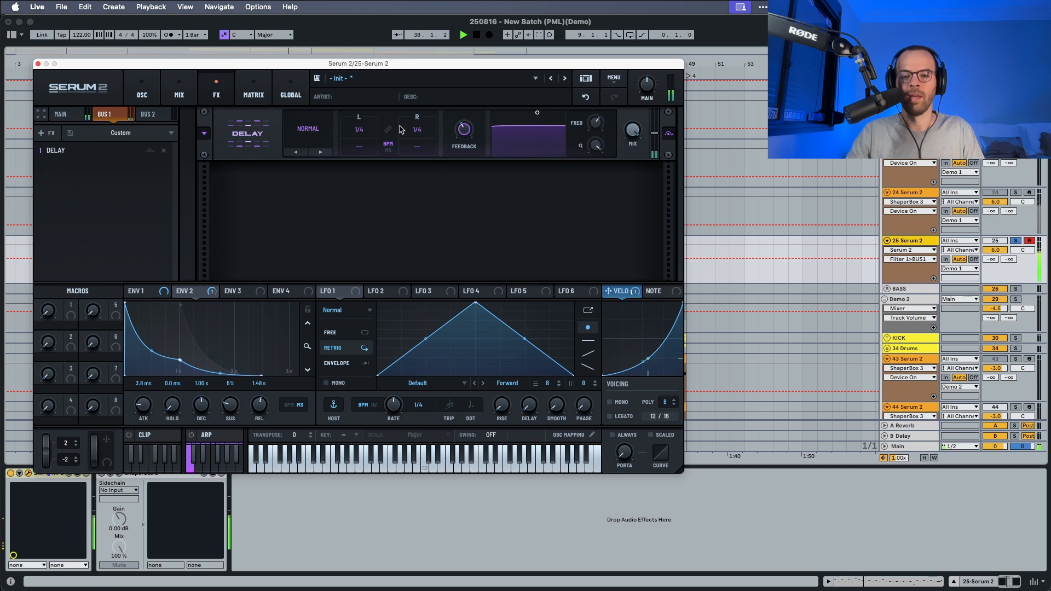
Set the delay to Ping-Pong mode with dotted 1/8 times on both the left and right channels, and audition it.
{"action": "key", "text": "space"}
{"action": "left_click_drag", "start_coordinate": [363, 131], "coordinate": [365, 29]}
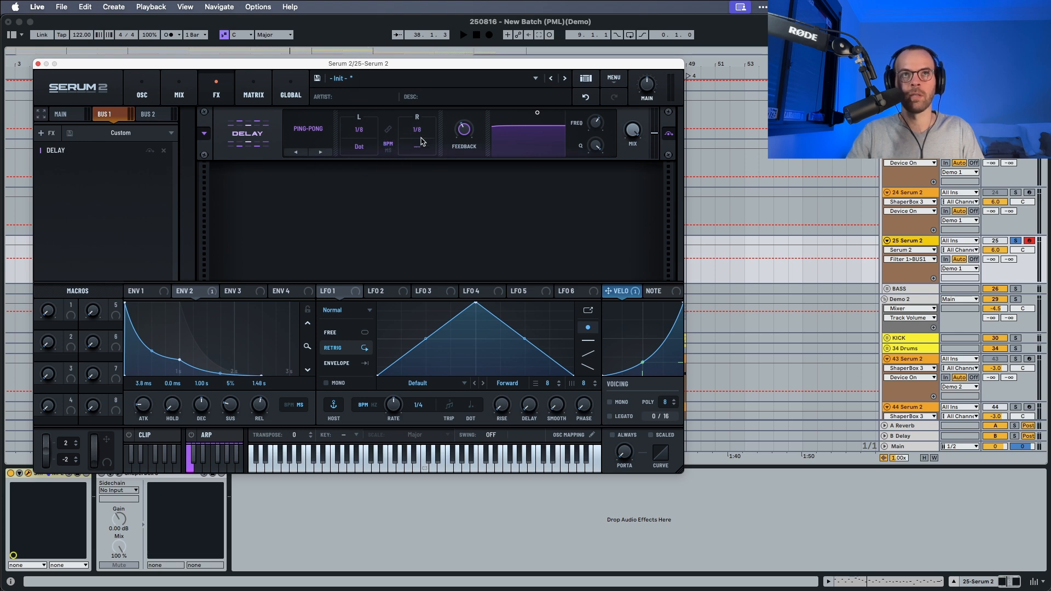
{"action": "left_click_drag", "start_coordinate": [418, 148], "coordinate": [425, 39]}
{"action": "key", "text": "space"}
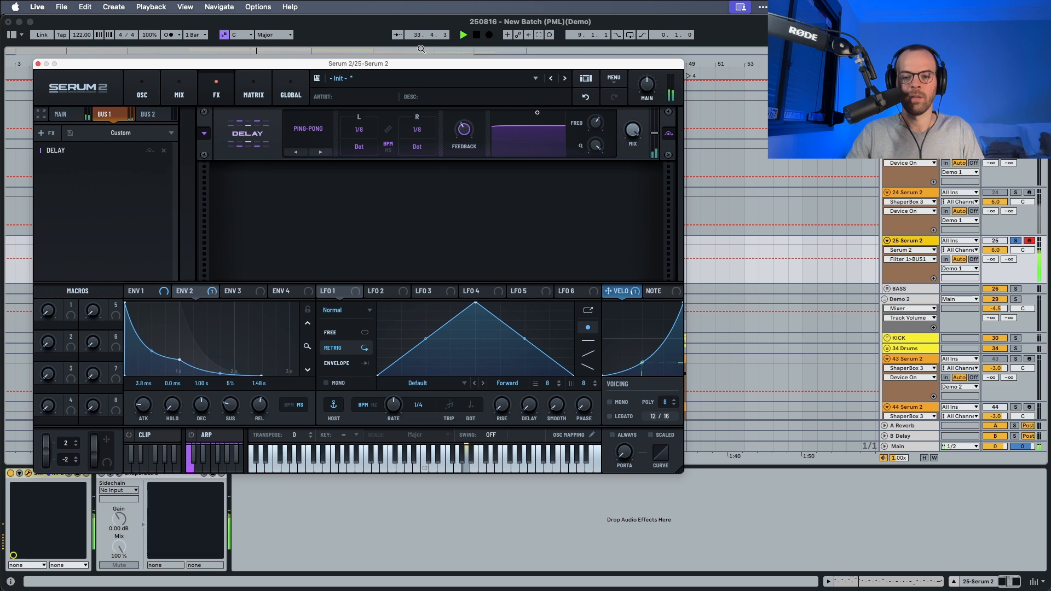
Add an Equalizer after the Delay on Bus 1 and set its low-shelf gain to -24.0.
{"action": "left_click", "coordinate": [45, 133]}
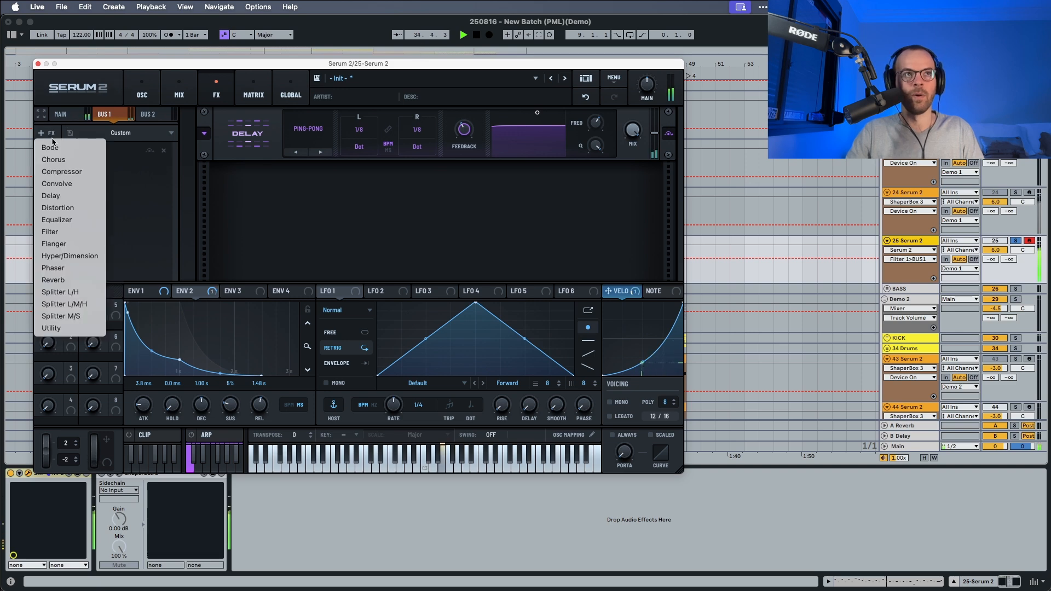
{"action": "left_click", "coordinate": [82, 220]}
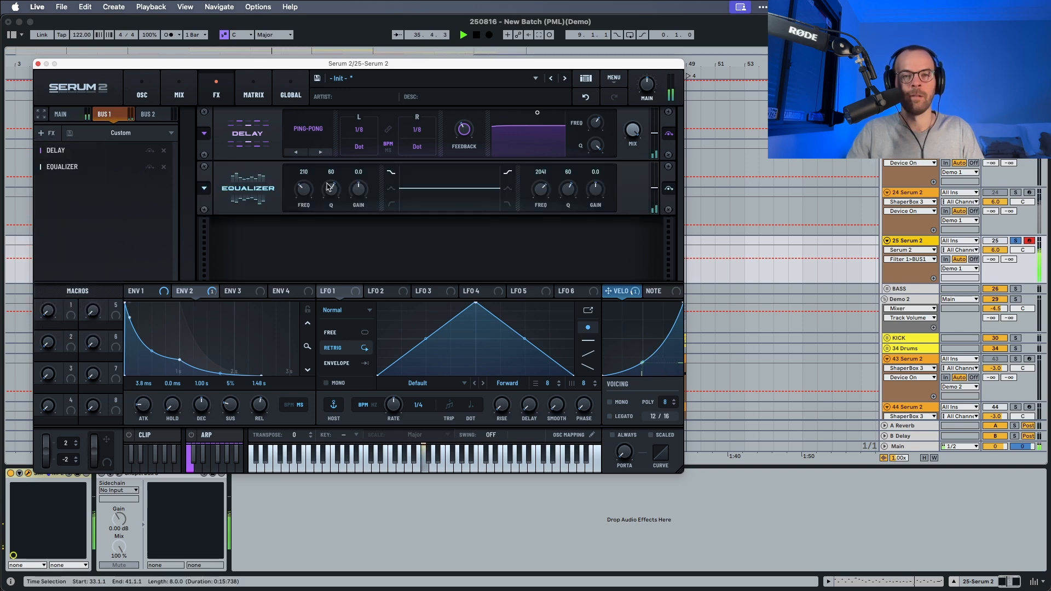
{"action": "key", "text": "space"}
{"action": "left_click_drag", "start_coordinate": [374, 194], "coordinate": [466, 269]}
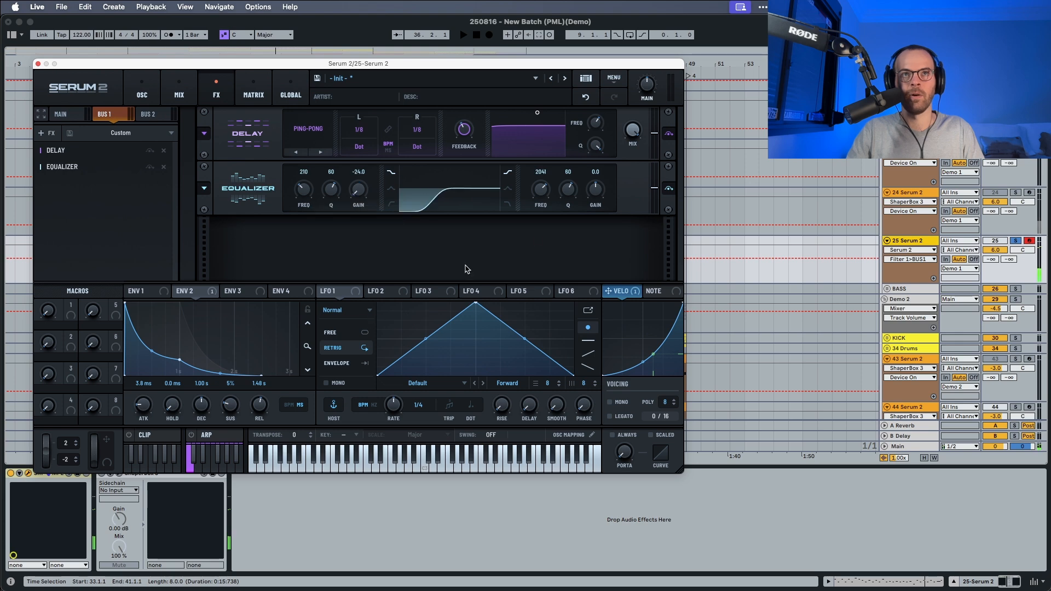
Set the Bus 1 Equalizer's high-shelf gain to -24.0 and its frequency to 1460 Hz, auditioning the result.
{"action": "left_click_drag", "start_coordinate": [596, 190], "coordinate": [596, 235]}
{"action": "key", "text": "space"}
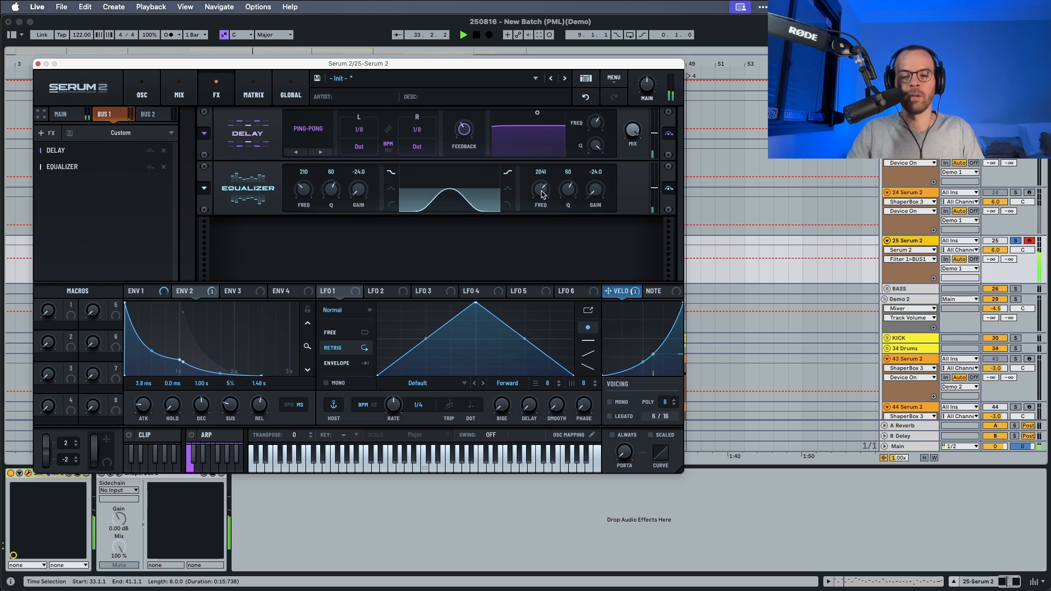
{"action": "scroll", "coordinate": [542, 195], "scroll_direction": "down", "scroll_amount": 2}
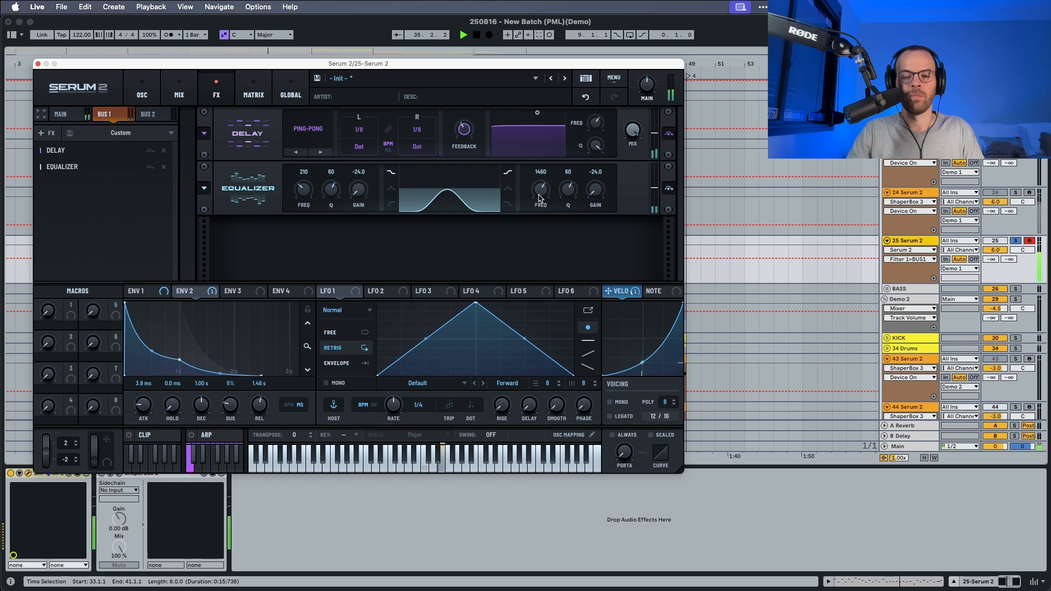
{"action": "key", "text": "space"}
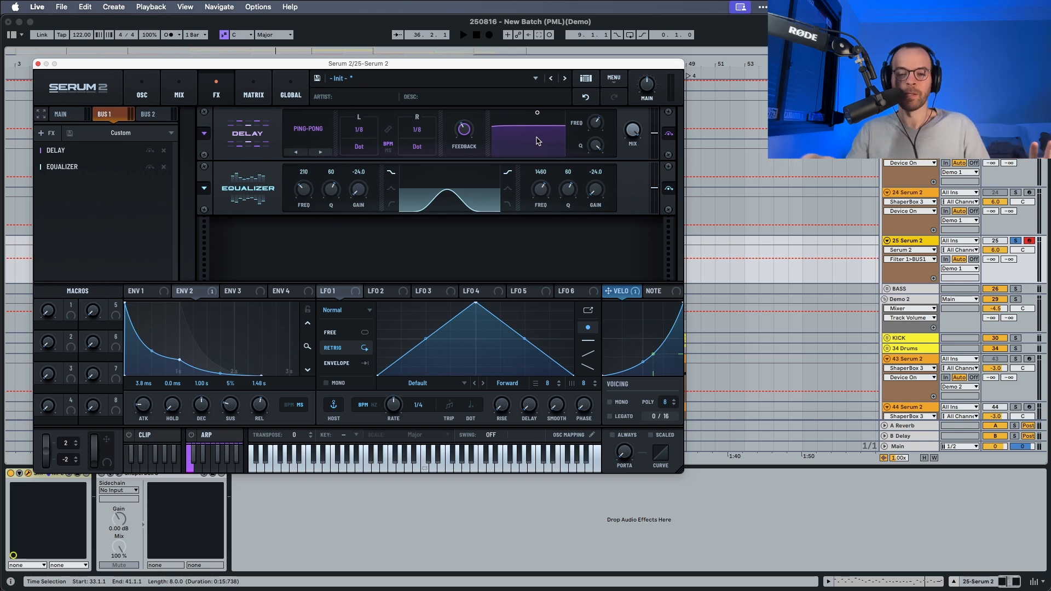
{"action": "key", "text": "space"}
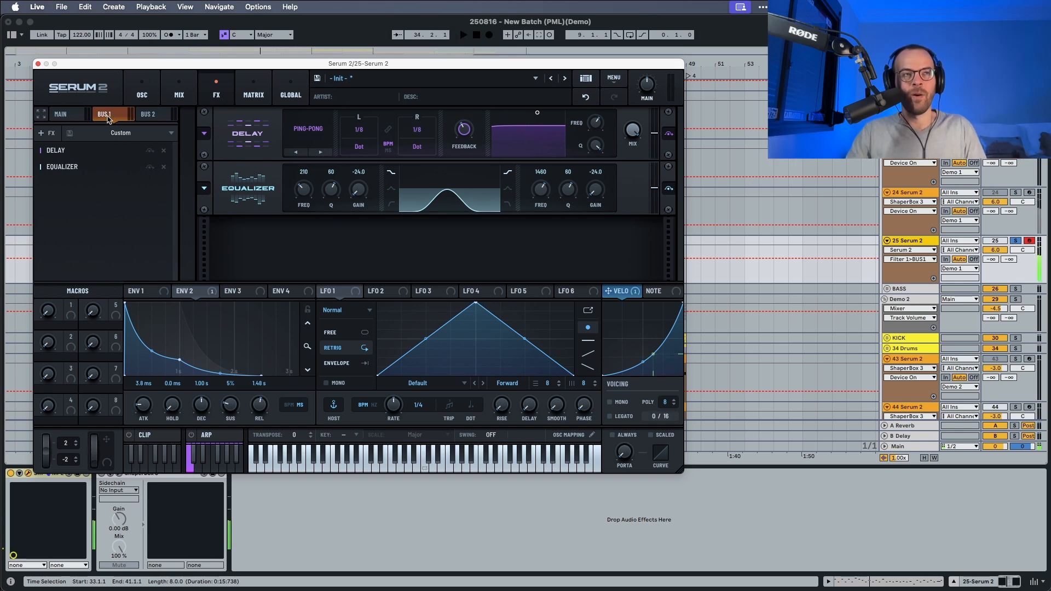
Add a Distortion to the Main effects chain and start playback to hear it.
{"action": "left_click", "coordinate": [73, 116]}
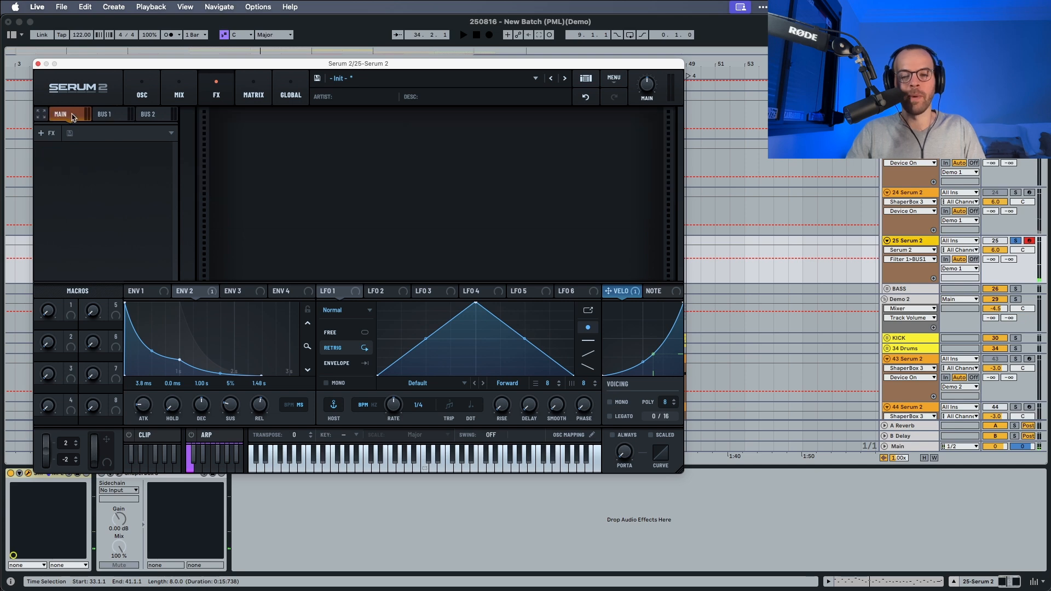
{"action": "left_click", "coordinate": [48, 133]}
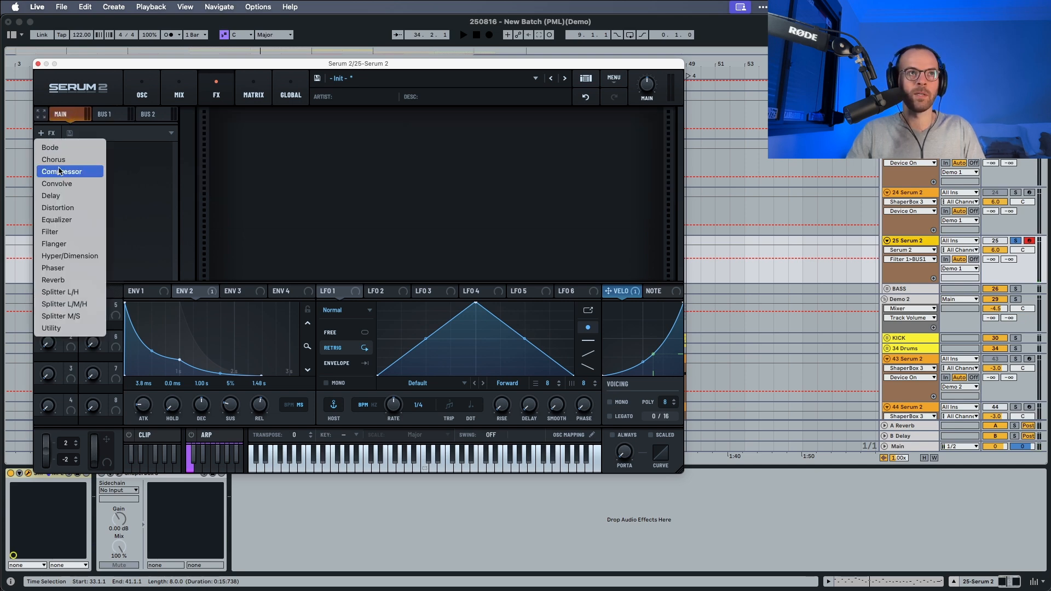
{"action": "left_click", "coordinate": [68, 211]}
{"action": "key", "text": "space"}
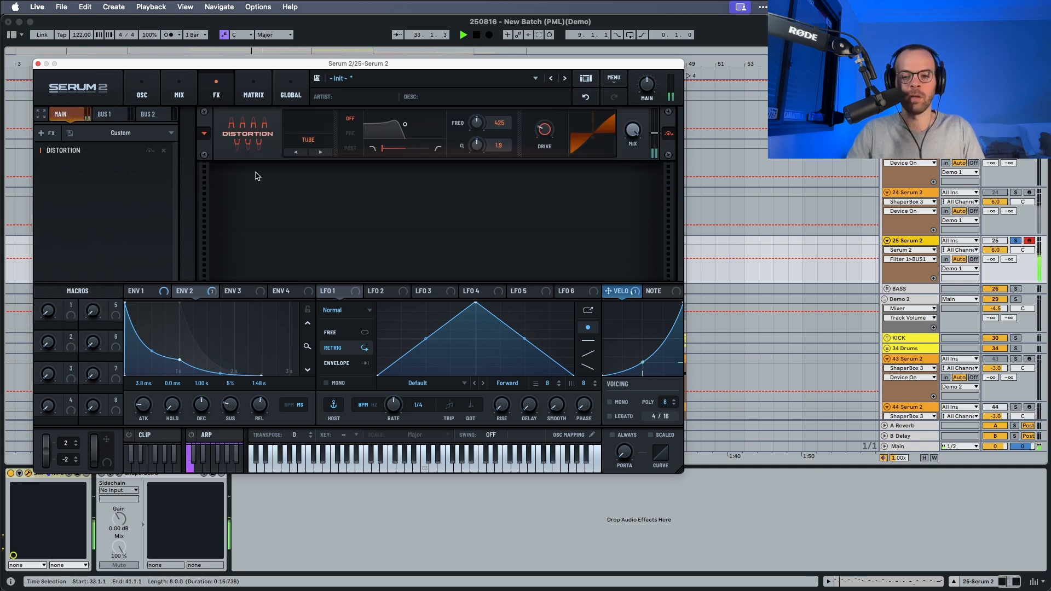
Set the distortion's filter to Post with frequency 7289 and Q 0.3 while listening.
{"action": "left_click", "coordinate": [350, 148]}
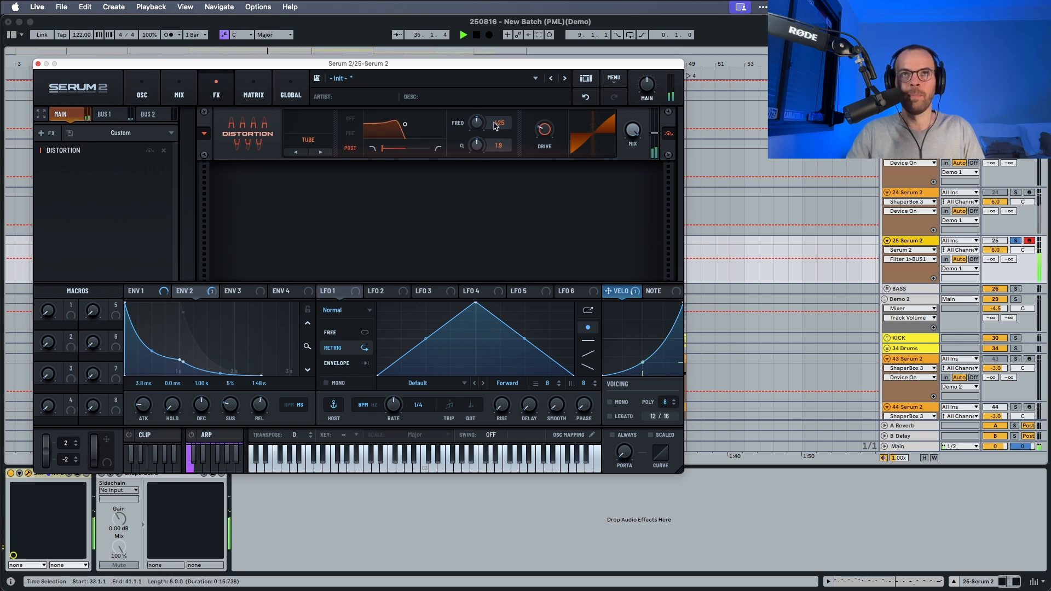
{"action": "left_click_drag", "start_coordinate": [495, 126], "coordinate": [507, 48]}
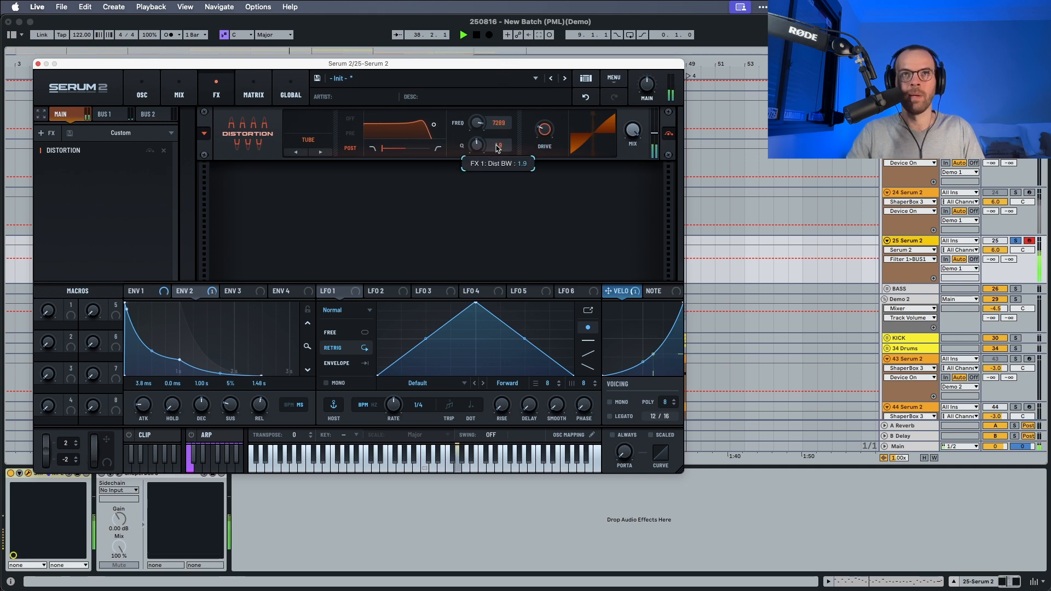
{"action": "left_click_drag", "start_coordinate": [497, 148], "coordinate": [500, 226]}
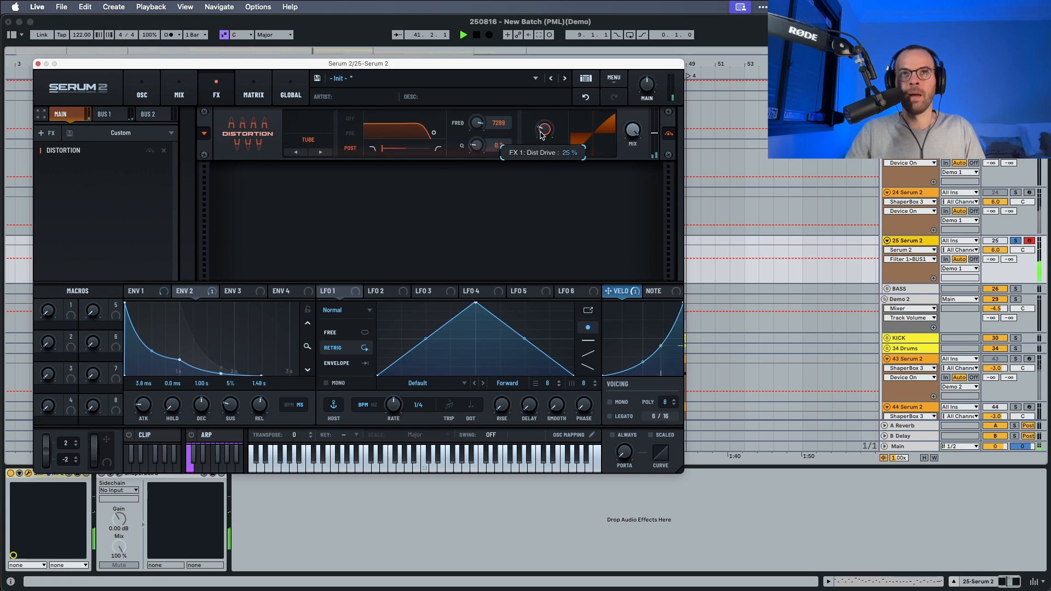
{"action": "key", "text": "space"}
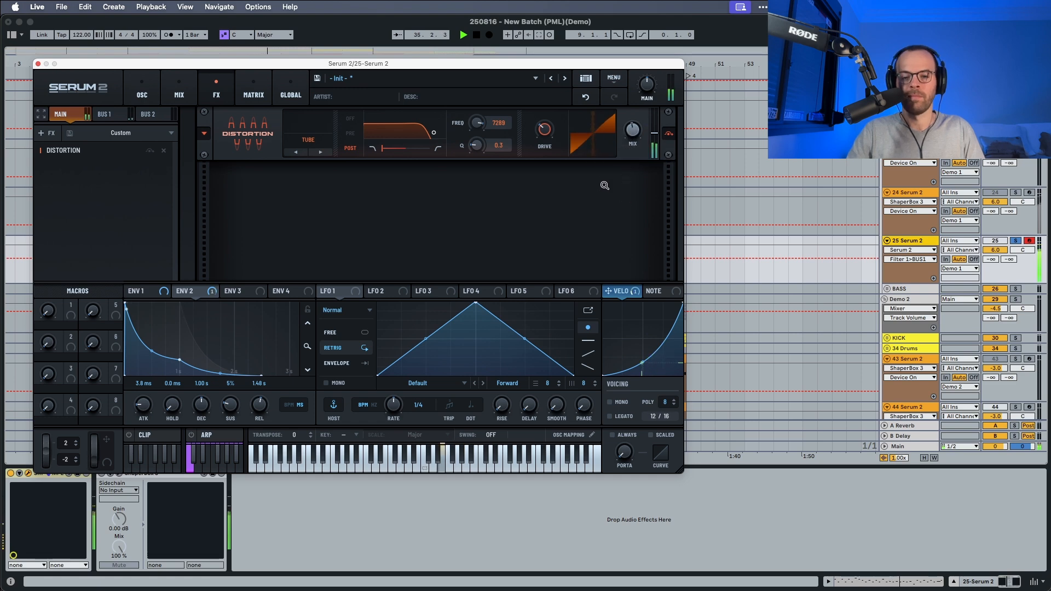
{"action": "key", "text": "space"}
Add two Equalizers after the Distortion in the Main effects chain.
{"action": "left_click", "coordinate": [50, 134]}
{"action": "left_click", "coordinate": [57, 219]}
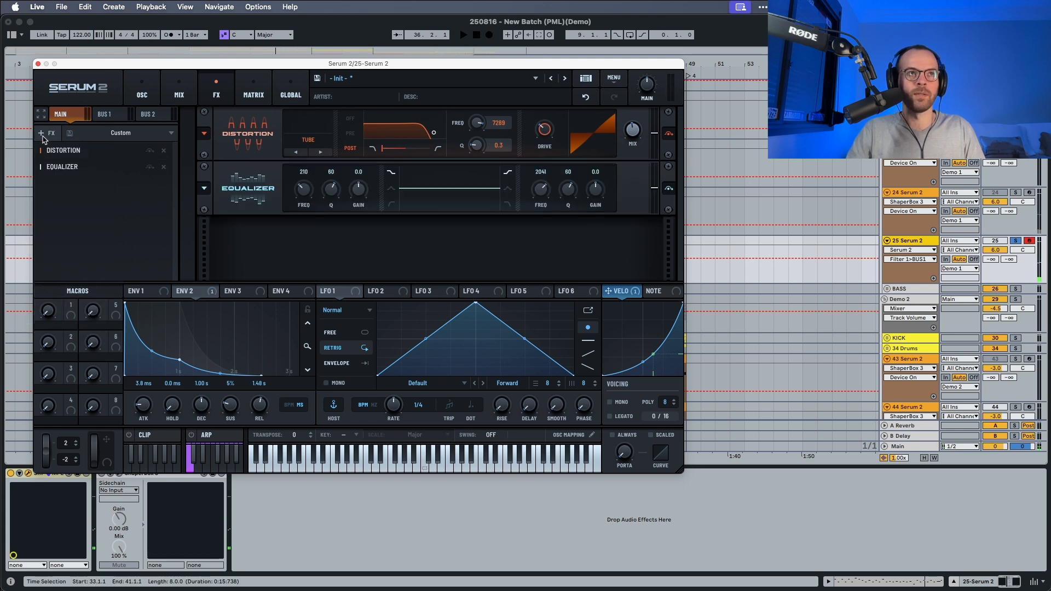
{"action": "left_click", "coordinate": [50, 134]}
{"action": "left_click", "coordinate": [57, 220]}
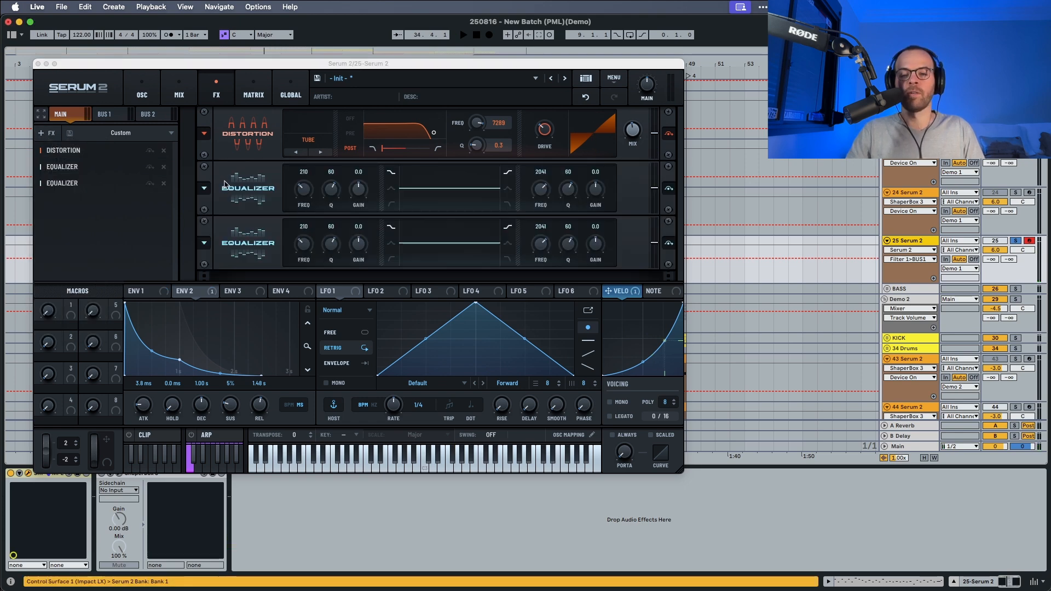
Make the first Main Equalizer's high band a low-pass at about 6.9 kHz with Q 50.
{"action": "left_click", "coordinate": [506, 206]}
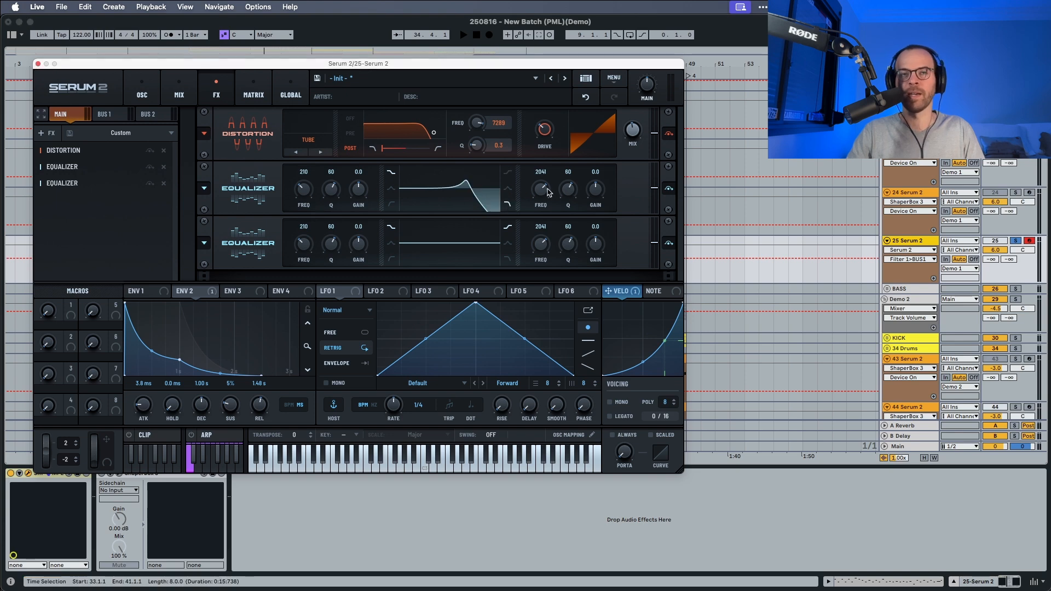
{"action": "left_click_drag", "start_coordinate": [548, 193], "coordinate": [551, 178]}
{"action": "key", "text": "space"}
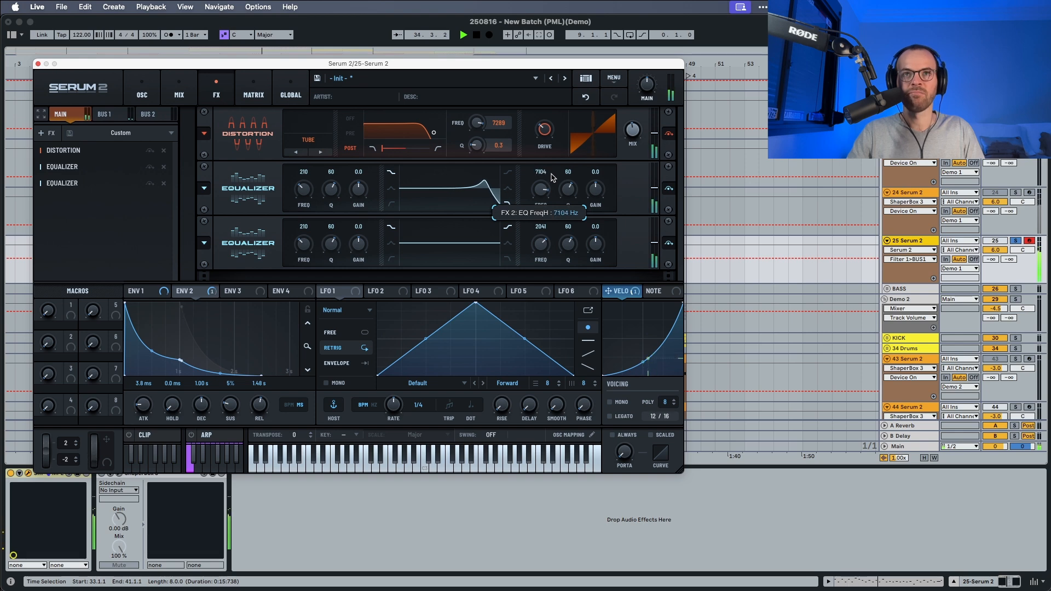
{"action": "left_click_drag", "start_coordinate": [552, 177], "coordinate": [566, 203]}
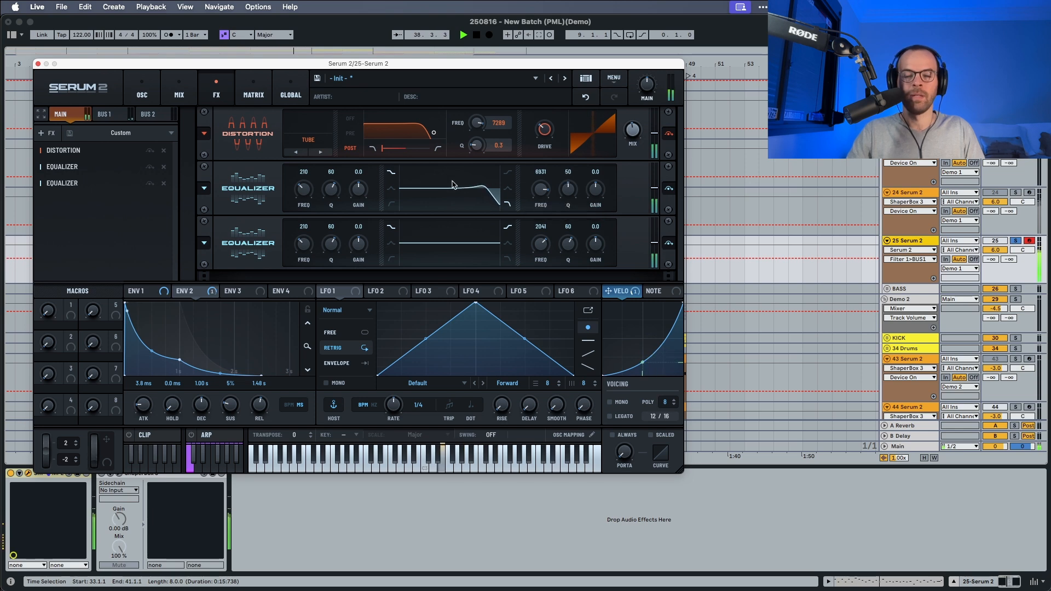
{"action": "key", "text": "space"}
{"action": "key", "text": "space"}
Set the first Main Equalizer's low-shelf gain to -21.0 and its frequency to 60 Hz during playback.
{"action": "left_click_drag", "start_coordinate": [356, 189], "coordinate": [345, 234]}
{"action": "left_click_drag", "start_coordinate": [314, 201], "coordinate": [301, 211]}
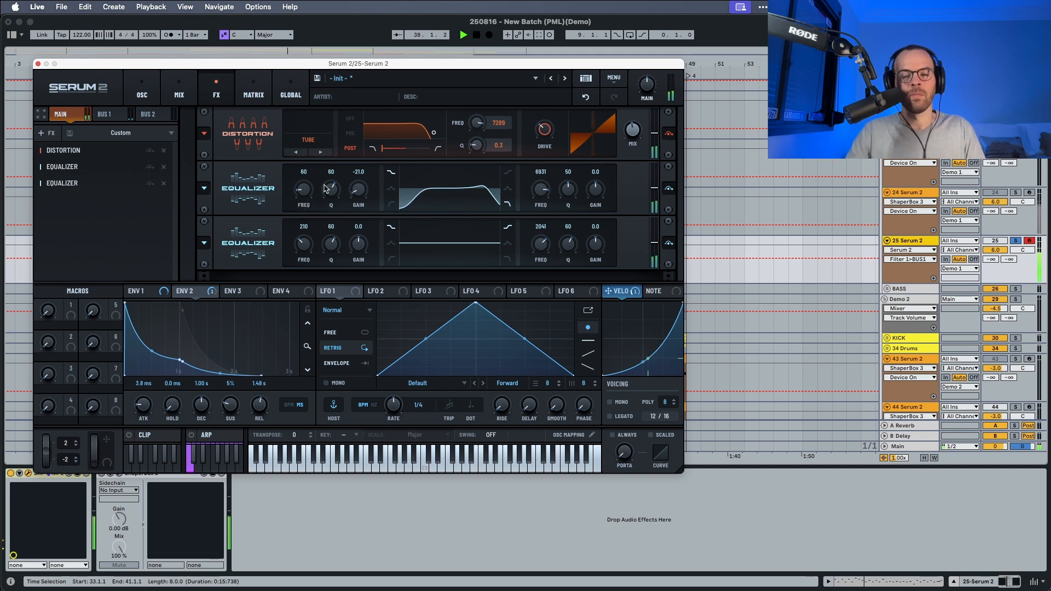
{"action": "key", "text": "space"}
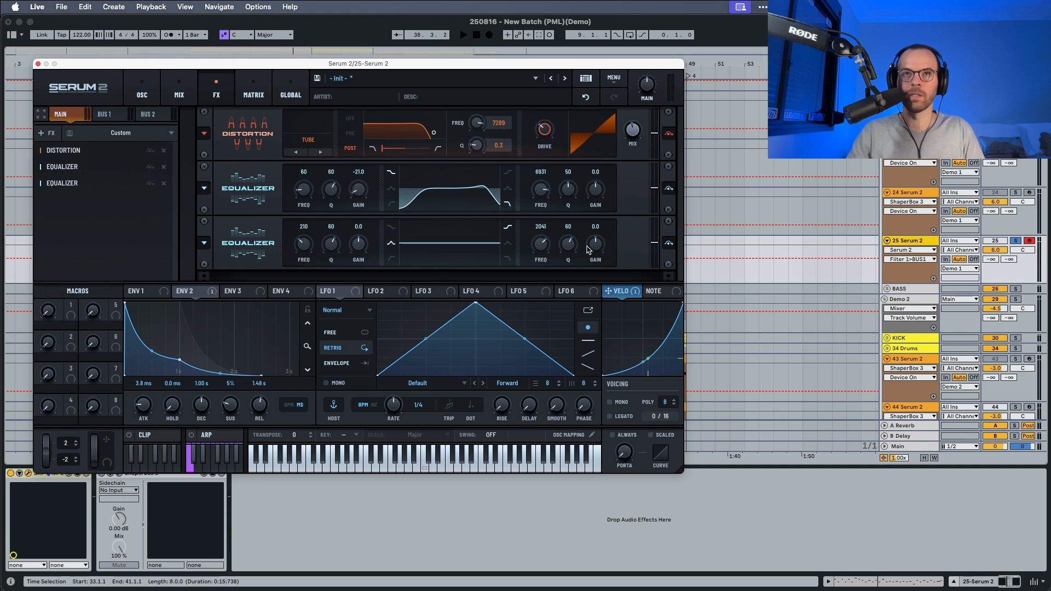
On the second Main Equalizer, use a peak shape for the low band and set the high shelf to -24.0 at 20000 Hz.
{"action": "left_click_drag", "start_coordinate": [587, 250], "coordinate": [588, 295]}
{"action": "left_click_drag", "start_coordinate": [540, 244], "coordinate": [541, 165]}
{"action": "key", "text": "space"}
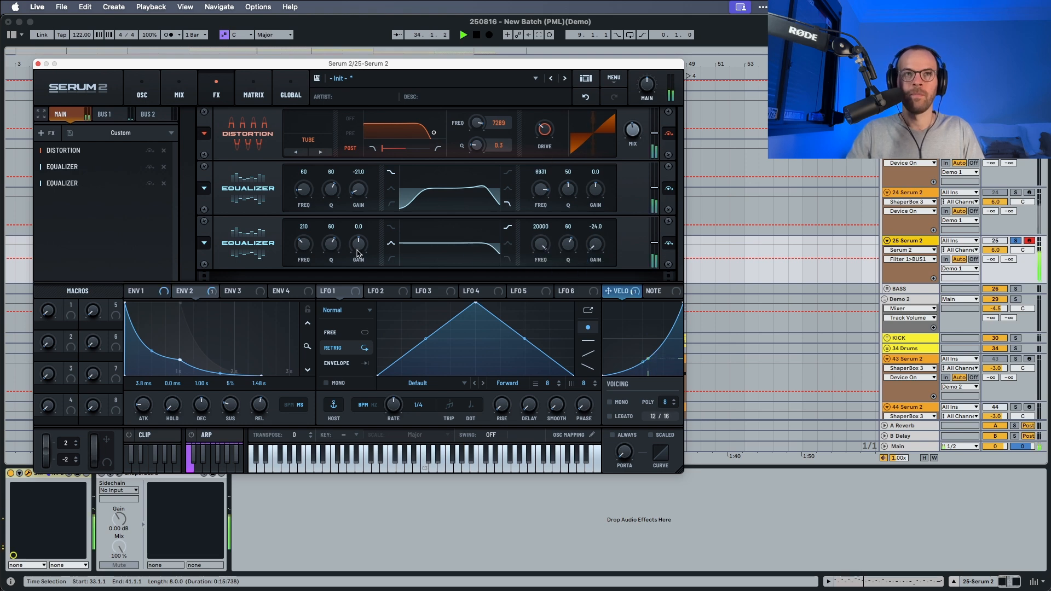
Set the second Main Equalizer's low peak band to 409 Hz, Q 51 and gain -2.1, checking it during playback.
{"action": "left_click_drag", "start_coordinate": [335, 248], "coordinate": [302, 238]}
{"action": "key", "text": "space"}
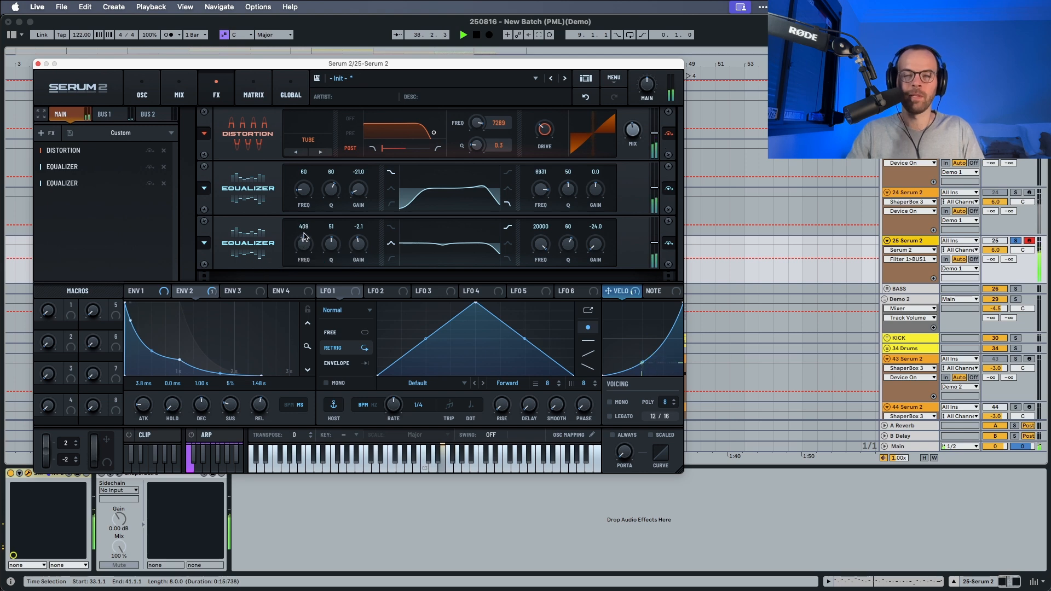
{"action": "key", "text": "space"}
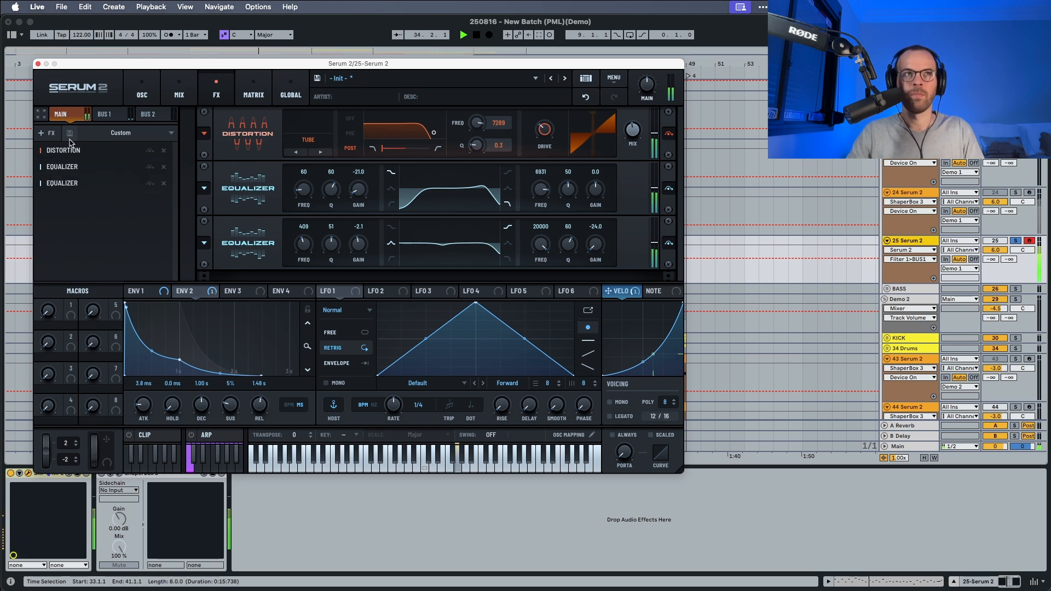
Add a Compressor at the end of the Main effects chain and set its threshold to -13.0 dB during playback.
{"action": "left_click", "coordinate": [53, 134]}
{"action": "left_click", "coordinate": [61, 171]}
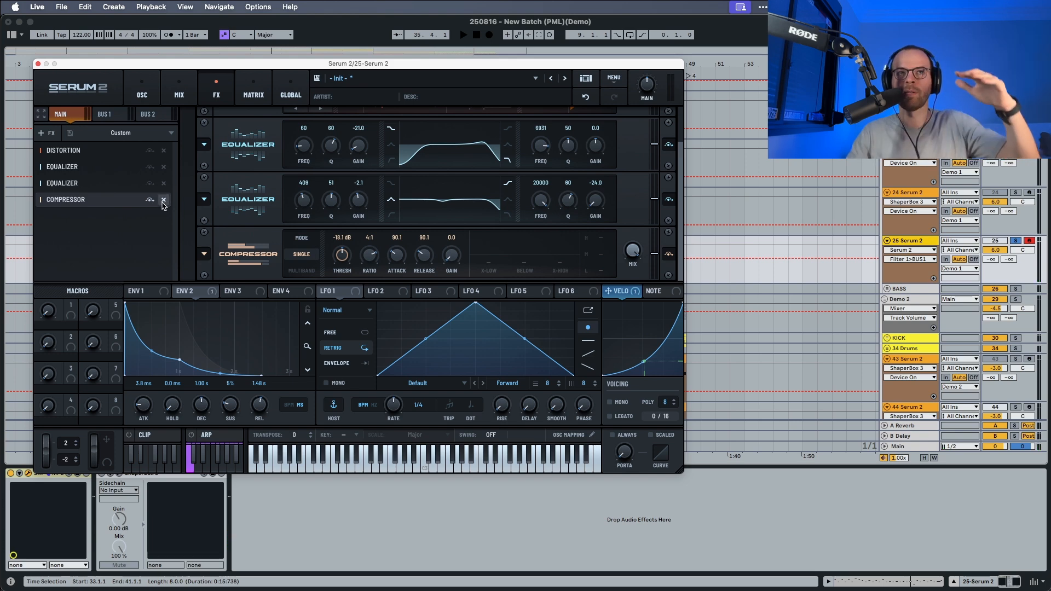
{"action": "key", "text": "space"}
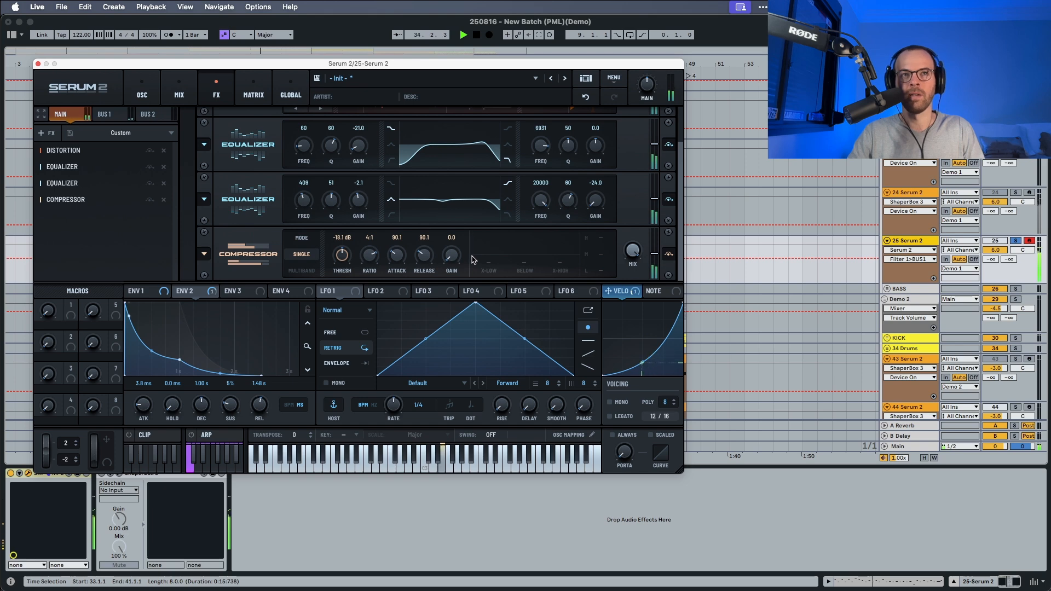
{"action": "left_click_drag", "start_coordinate": [342, 255], "coordinate": [339, 273]}
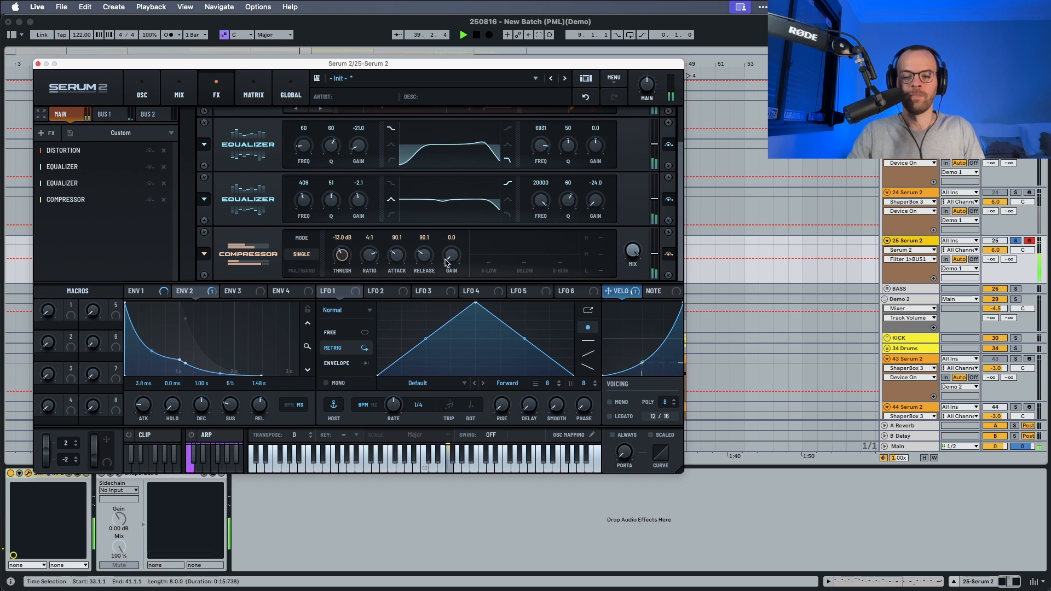
{"action": "key", "text": "space"}
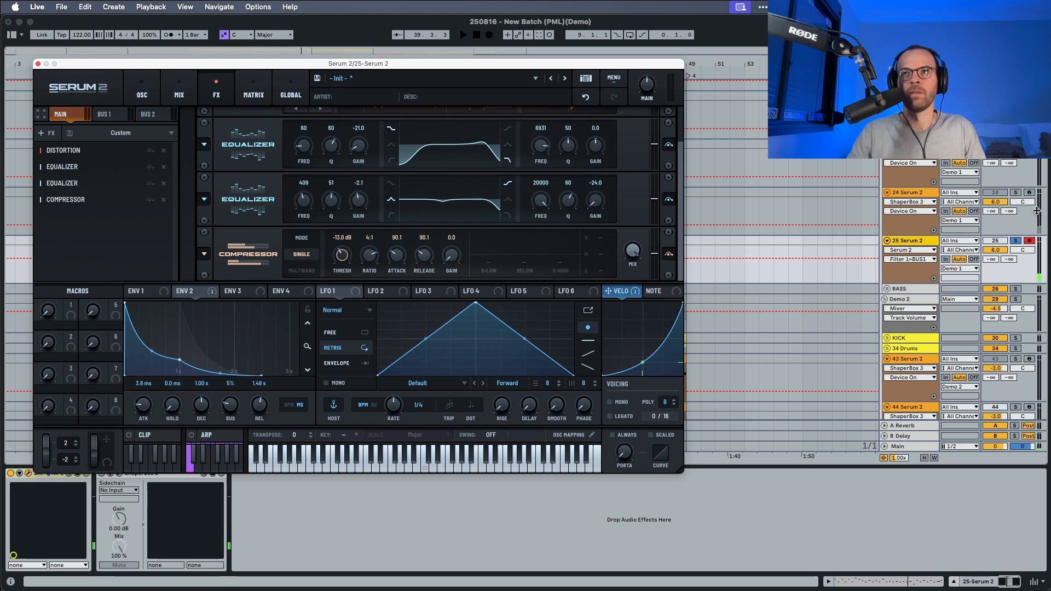
Unsolo track 25 and audition its pluck within the full mix.
{"action": "left_click", "coordinate": [1016, 249]}
{"action": "key", "text": "space"}
{"action": "left_click", "coordinate": [1016, 241]}
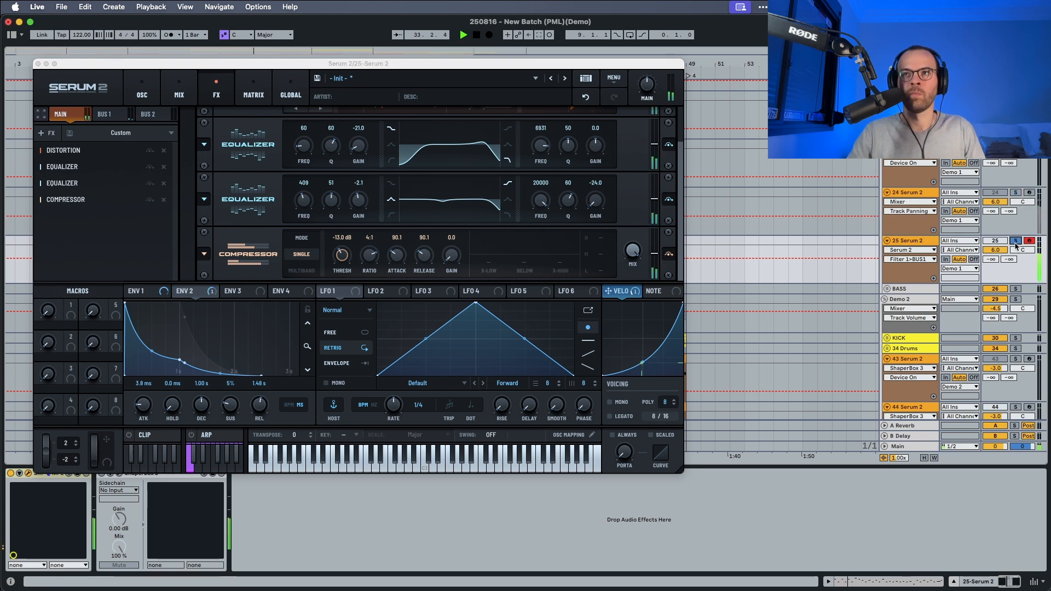
{"action": "left_click", "coordinate": [929, 241]}
{"action": "key", "text": "space"}
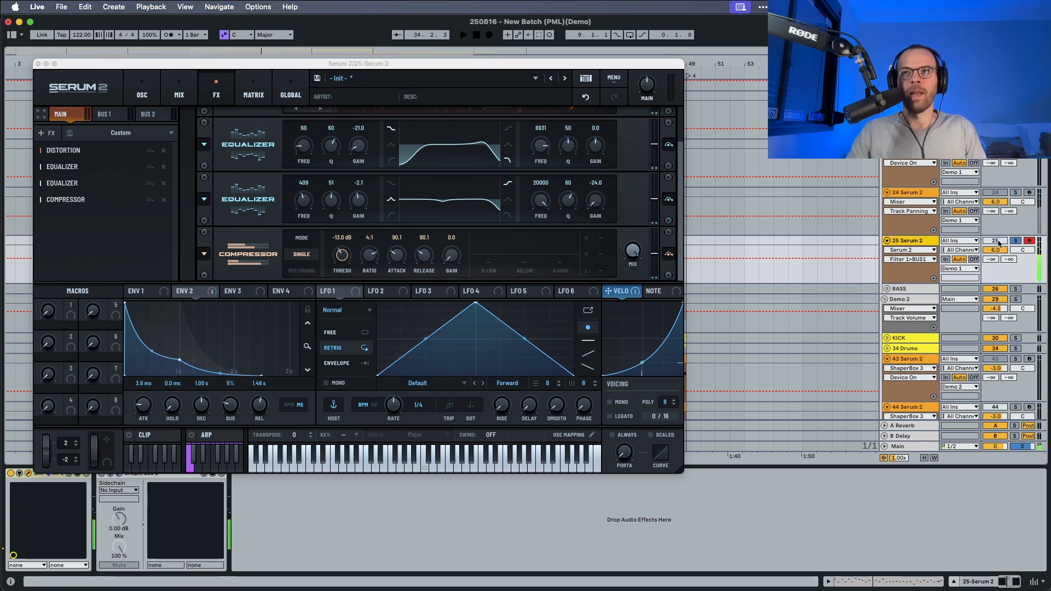
{"action": "left_click", "coordinate": [1016, 242]}
{"action": "key", "text": "space"}
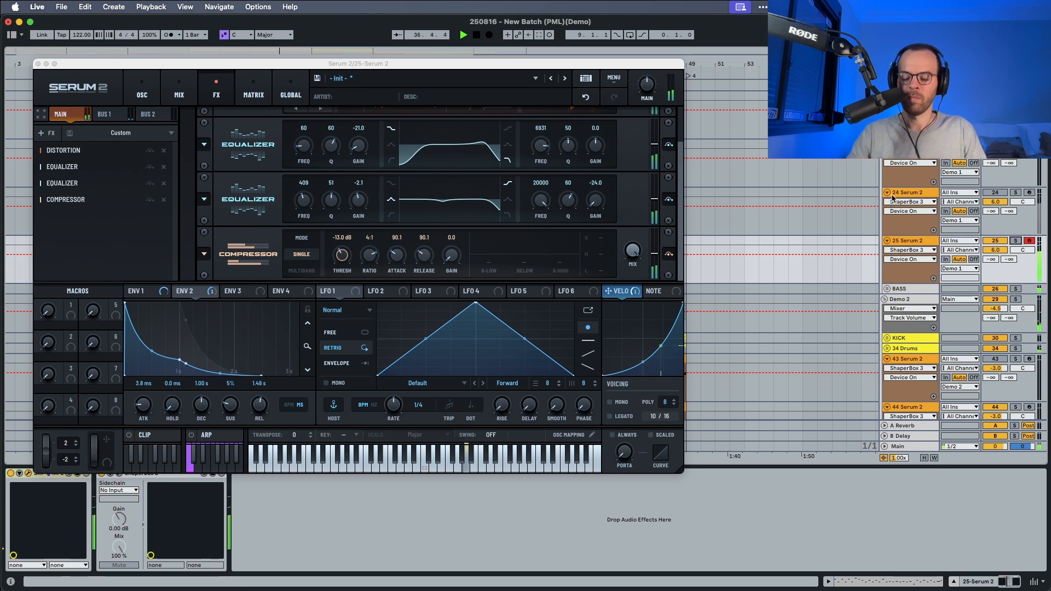
{"action": "key", "text": "space"}
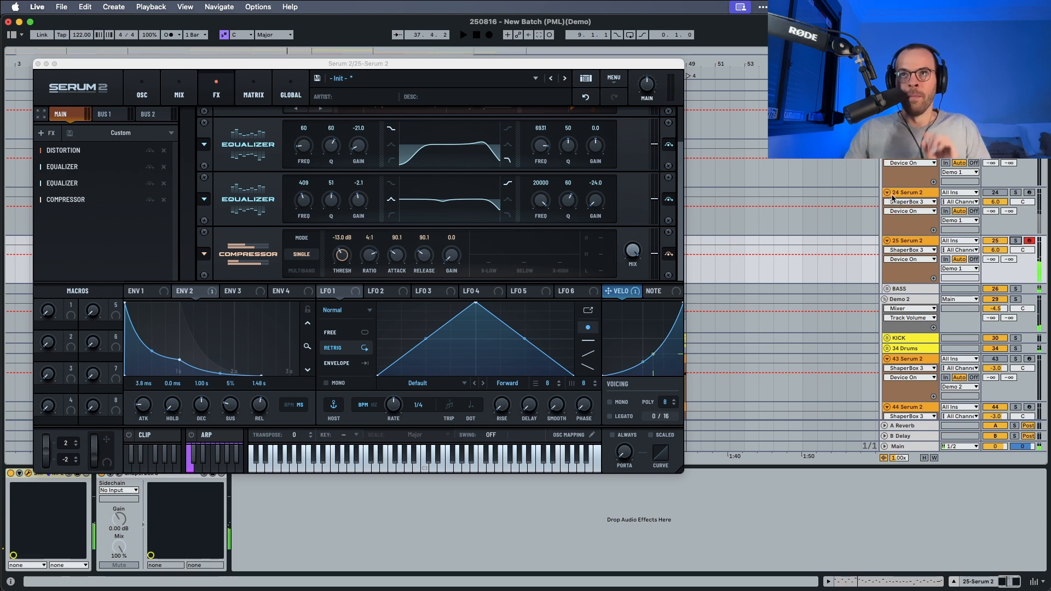
Open the reference Serum 2 patch on track 24 at its oscillator page.
{"action": "left_click", "coordinate": [892, 194]}
{"action": "left_click", "coordinate": [141, 90]}
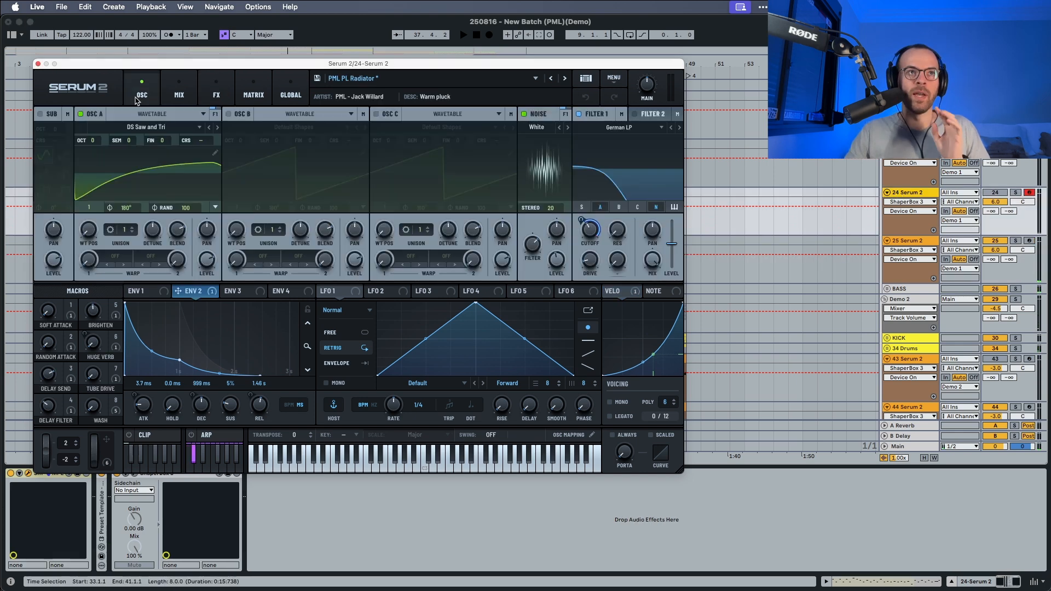